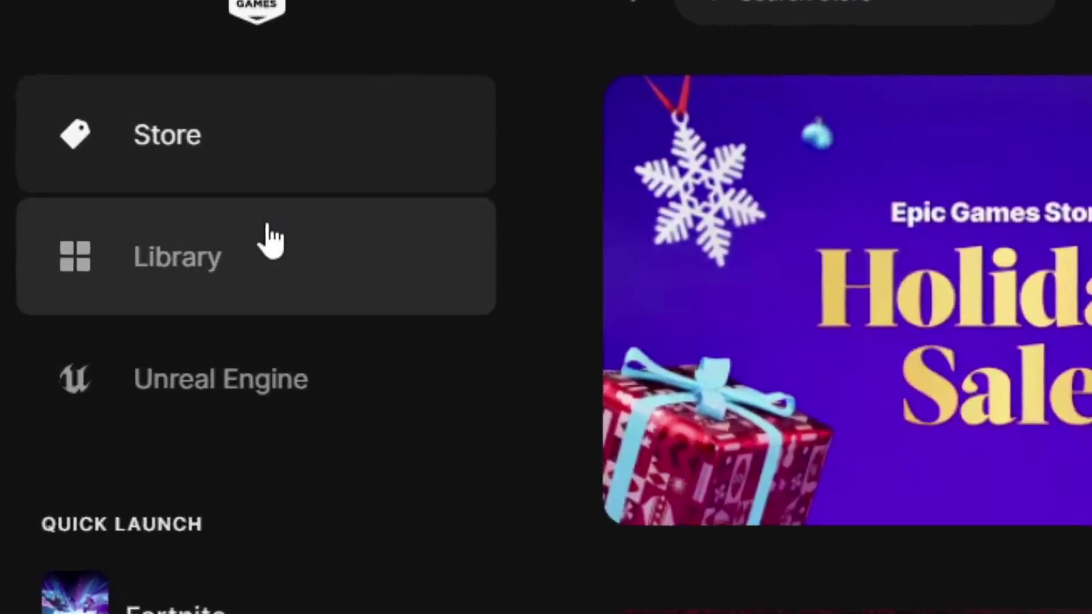
Step: From the Library, review Fortnite's installation options and close them without changes
{"action": "left_click", "coordinate": [259, 208]}
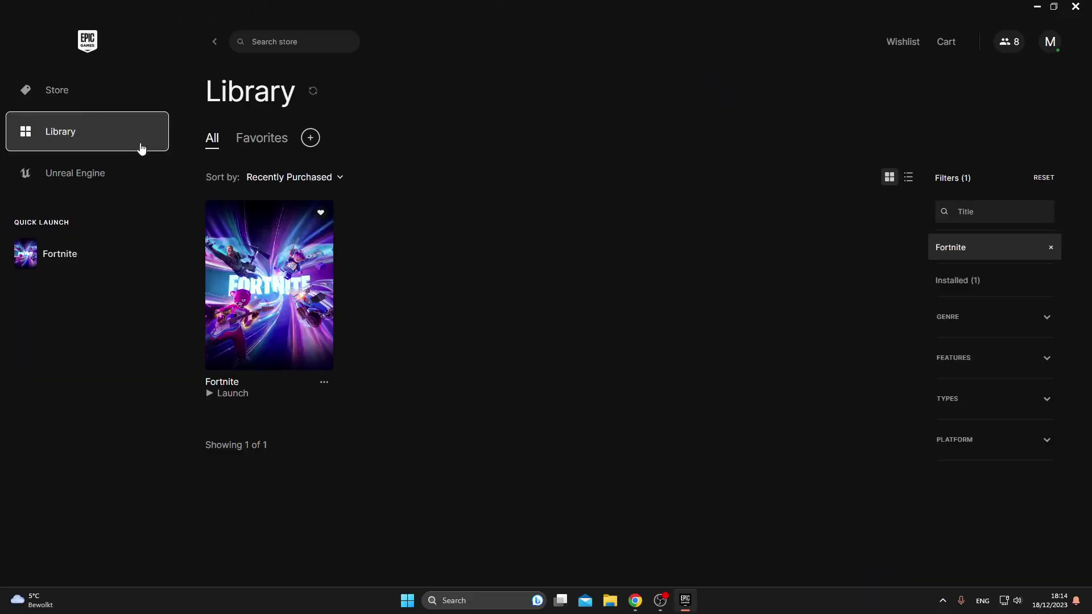
{"action": "left_click", "coordinate": [324, 383]}
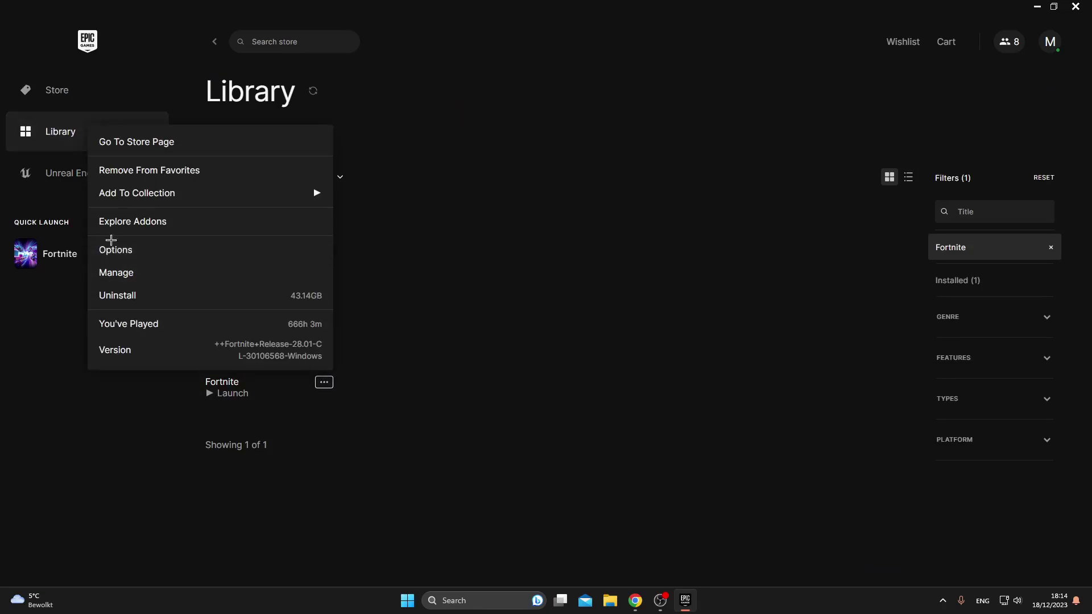
{"action": "left_click", "coordinate": [116, 250]}
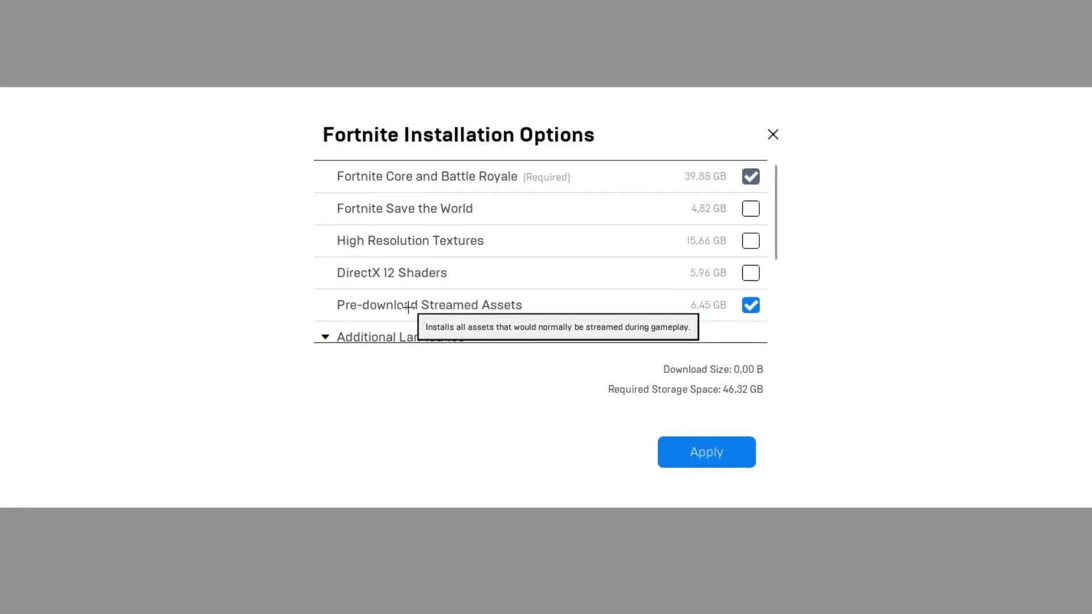
{"action": "scroll", "coordinate": [686, 298], "scroll_direction": "down", "scroll_amount": 5}
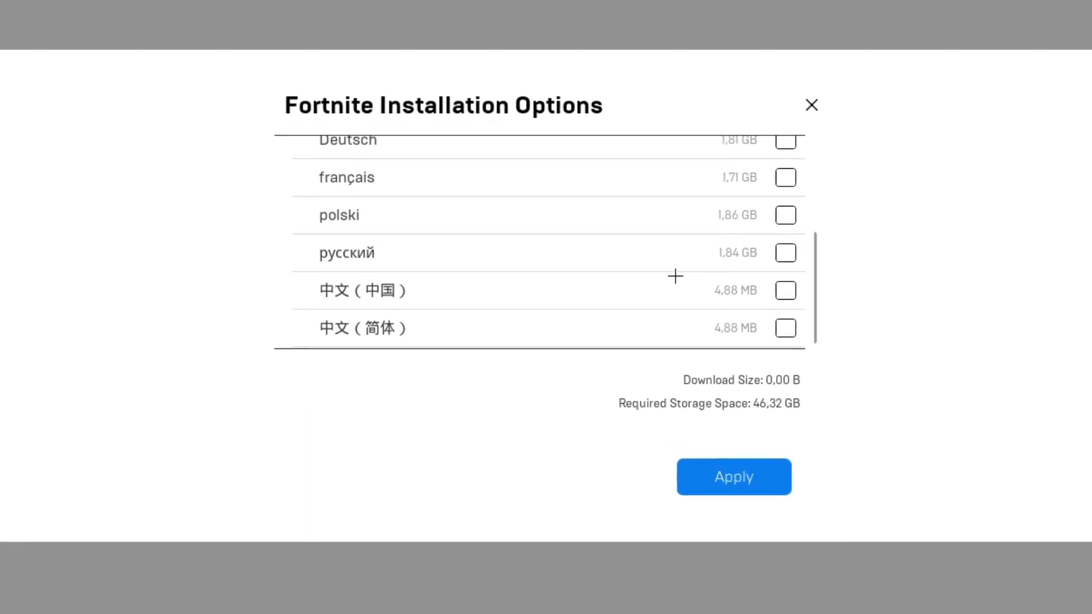
{"action": "scroll", "coordinate": [677, 279], "scroll_direction": "up", "scroll_amount": 5}
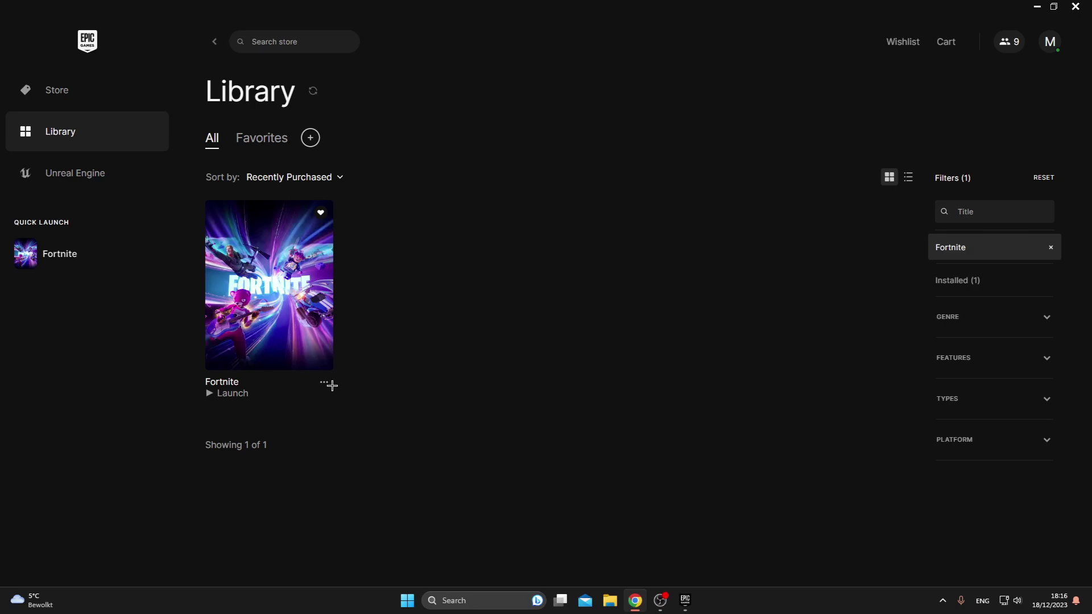
Step: Check Fortnite's launch options (-LANPLAY -NOSPLASH -NOTEXTURESTREAMING -USEALLAVAILABLECORES), then verify its game files
{"action": "left_click", "coordinate": [324, 384]}
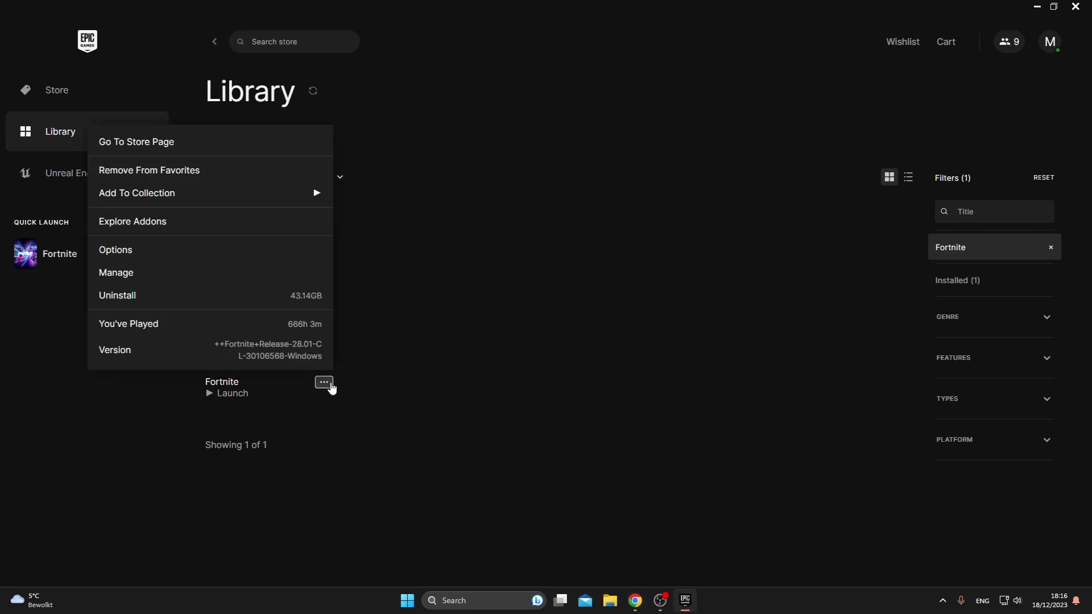
{"action": "left_click", "coordinate": [173, 274]}
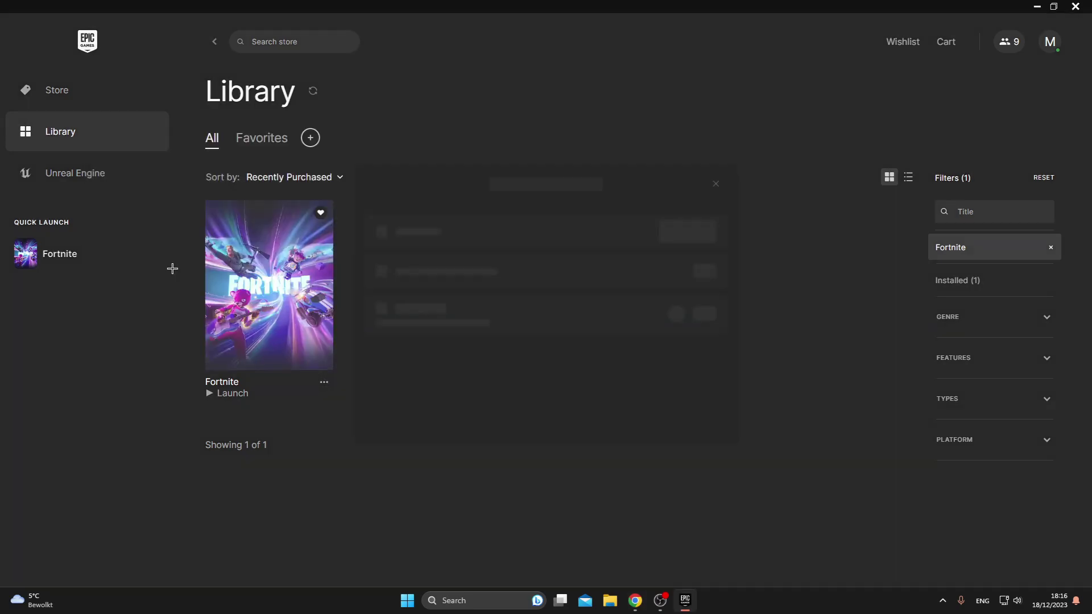
{"action": "scroll", "coordinate": [575, 295], "scroll_direction": "down", "scroll_amount": 1}
{"action": "scroll", "coordinate": [606, 313], "scroll_direction": "up", "scroll_amount": 1}
{"action": "scroll", "coordinate": [631, 284], "scroll_direction": "down", "scroll_amount": 1}
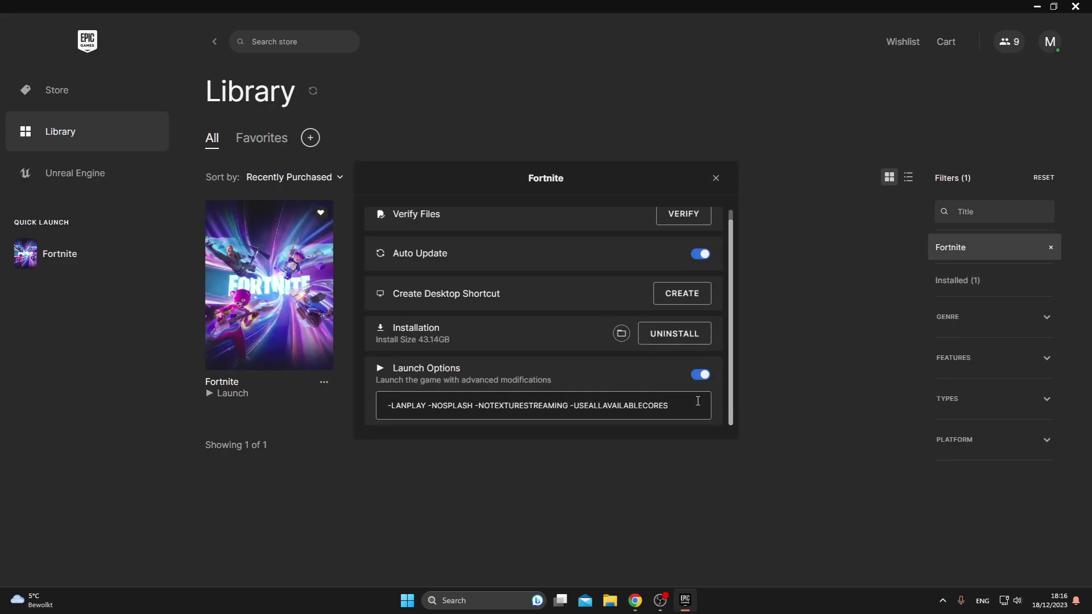
{"action": "left_click_drag", "start_coordinate": [698, 401], "coordinate": [665, 401]}
{"action": "left_click", "coordinate": [391, 401]}
{"action": "left_click", "coordinate": [684, 398]}
{"action": "scroll", "coordinate": [650, 357], "scroll_direction": "up", "scroll_amount": 1}
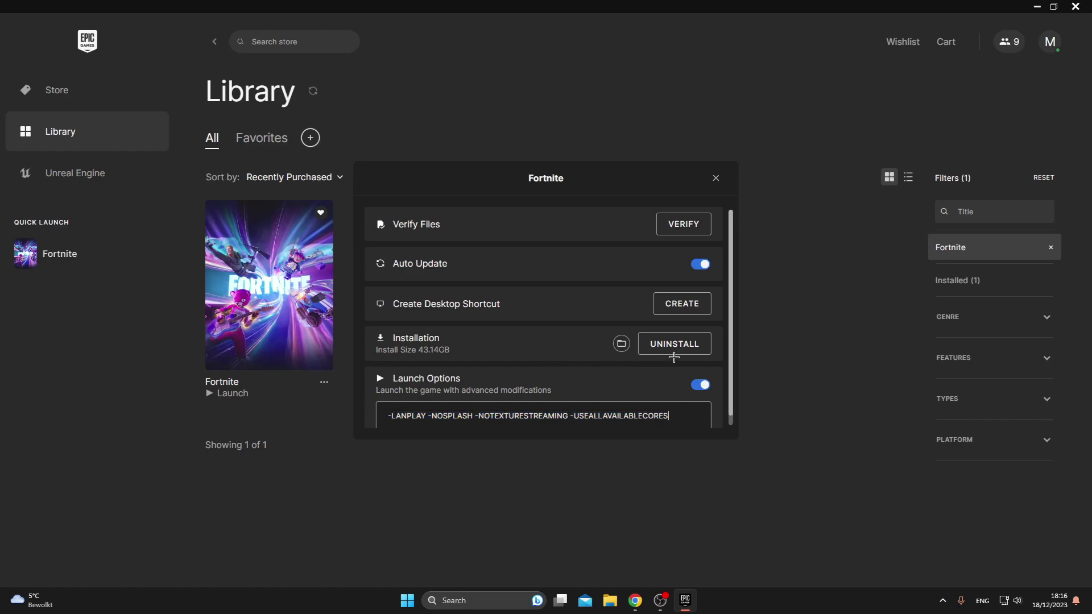
{"action": "left_click", "coordinate": [679, 228]}
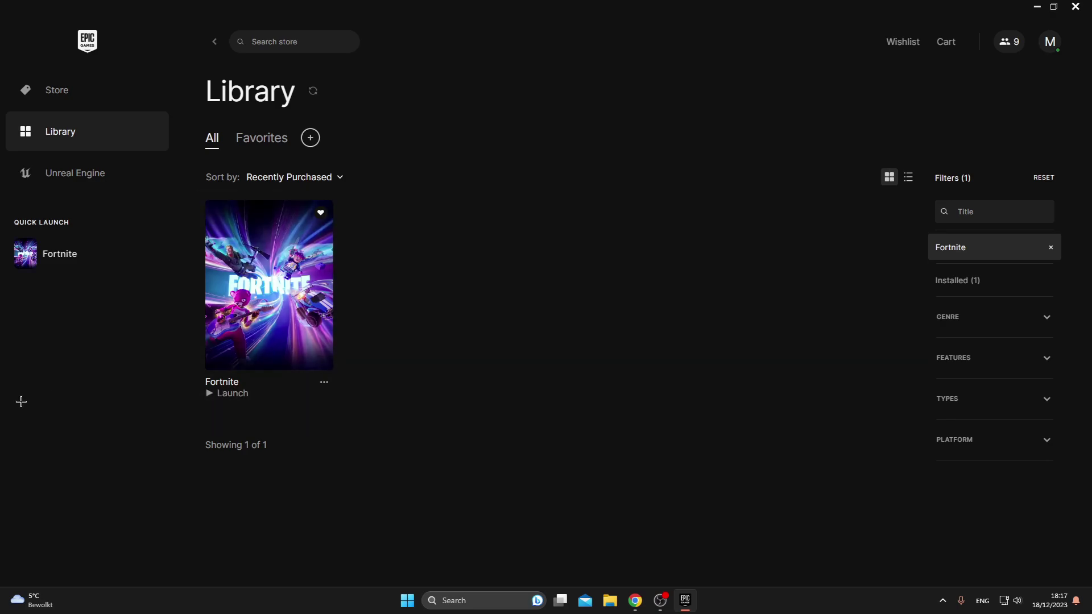
Step: Search 'game' for Game Mode settings, maximize Settings, and reach Graphics > Default graphics settings
{"action": "left_click", "coordinate": [455, 601]}
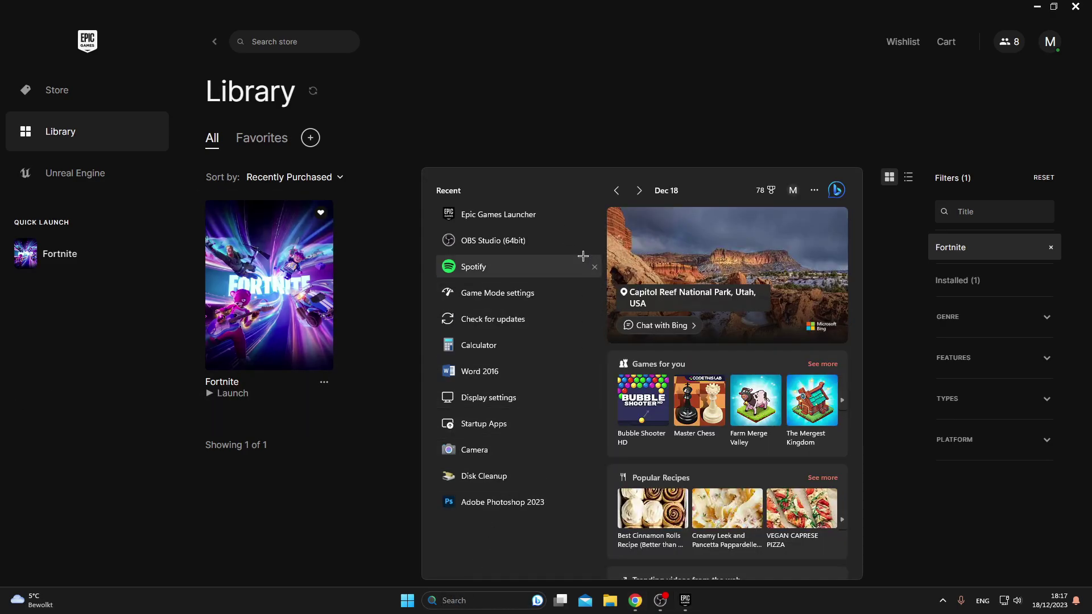
{"action": "type", "text": "ga"}
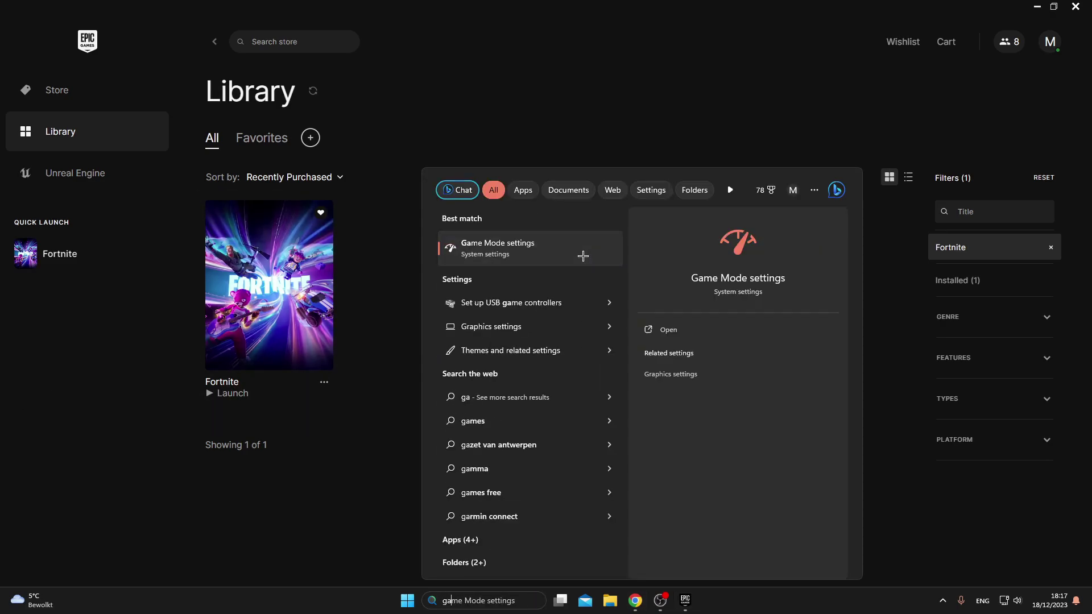
{"action": "type", "text": "me"}
{"action": "left_click", "coordinate": [583, 256]}
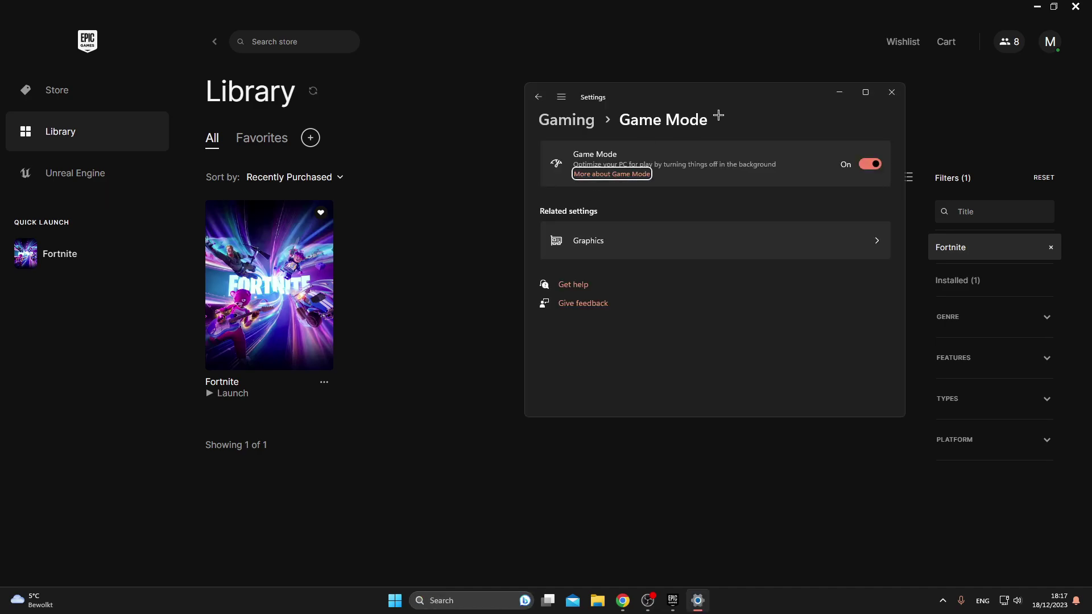
{"action": "left_click_drag", "start_coordinate": [729, 110], "coordinate": [514, 189]}
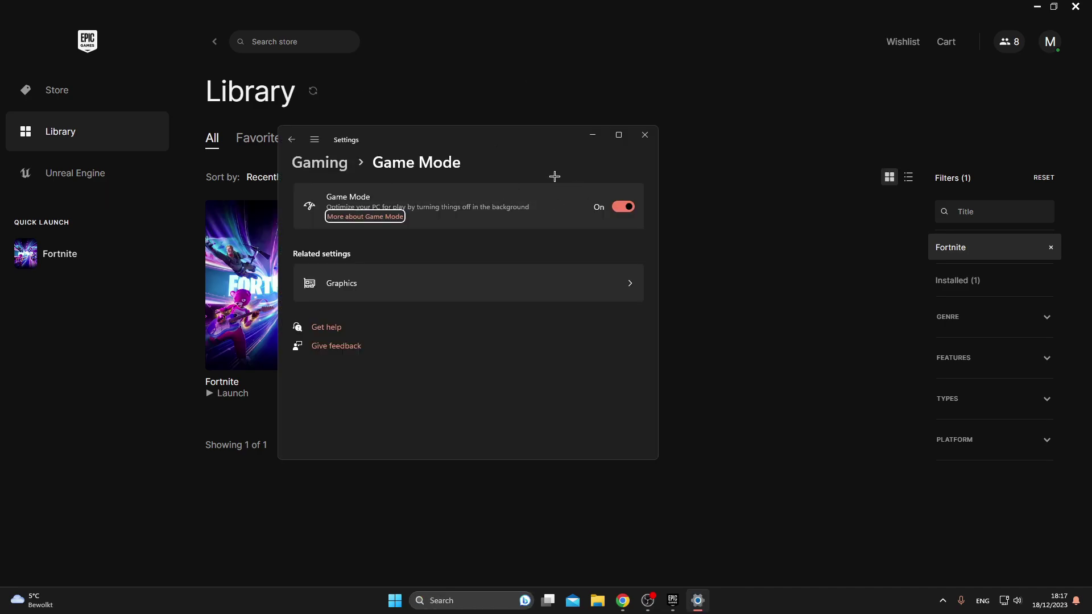
{"action": "left_click", "coordinate": [617, 138]}
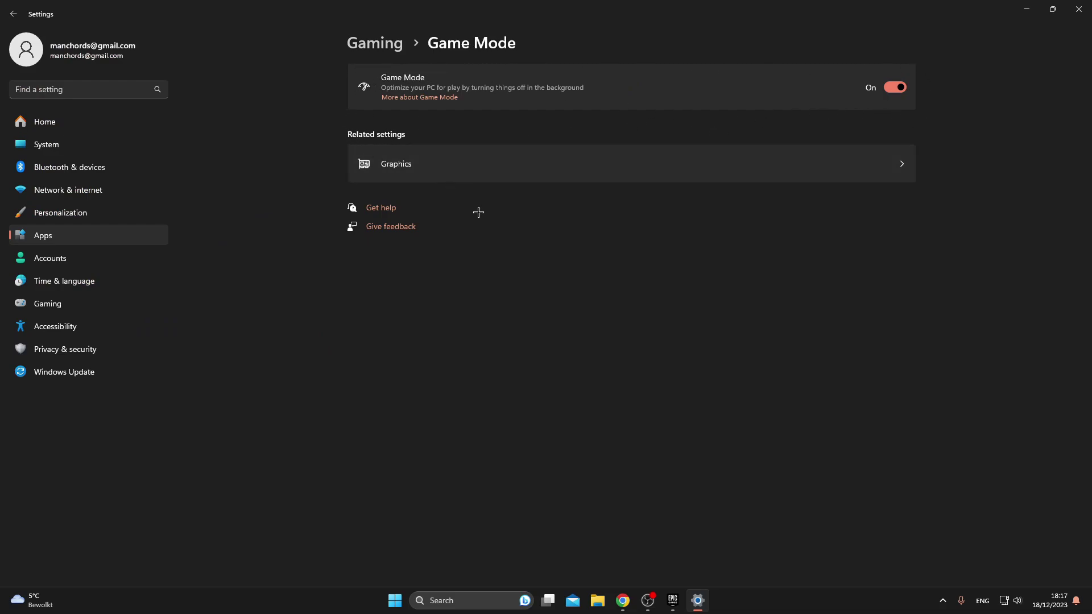
{"action": "left_click", "coordinate": [431, 164]}
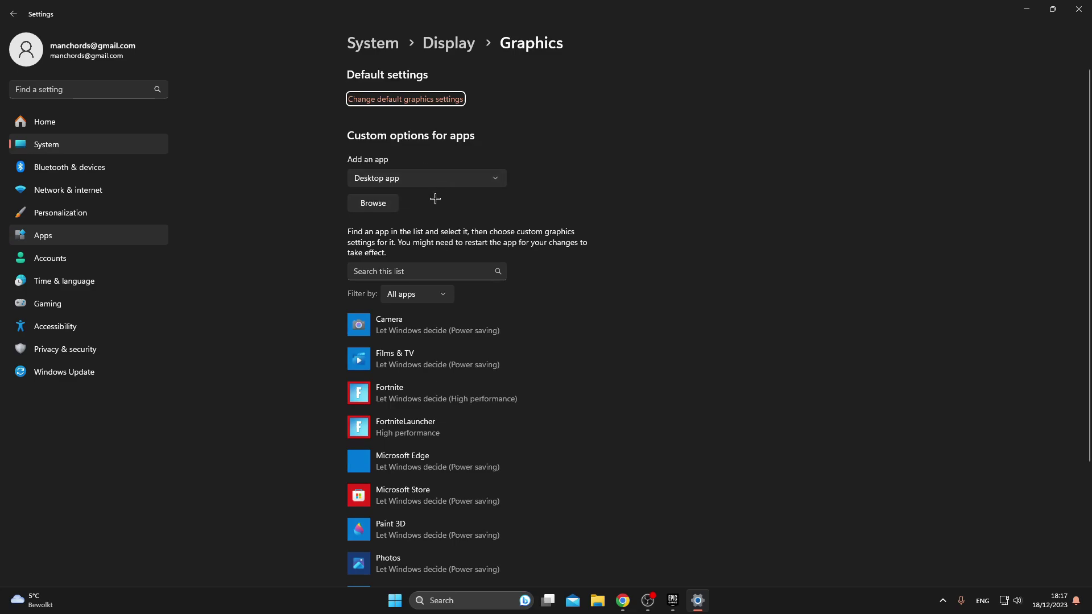
{"action": "left_click", "coordinate": [405, 99]}
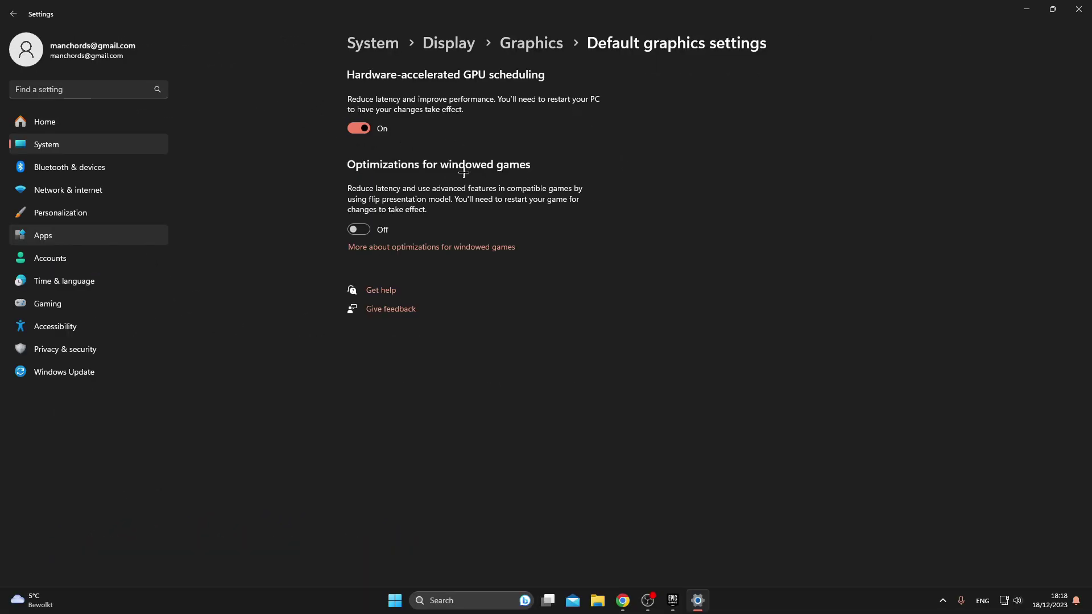
Step: Browse to Epic Games\Fortnite\FortniteGame\Binaries\Win64 to add an app to the Graphics list
{"action": "left_click", "coordinate": [521, 42]}
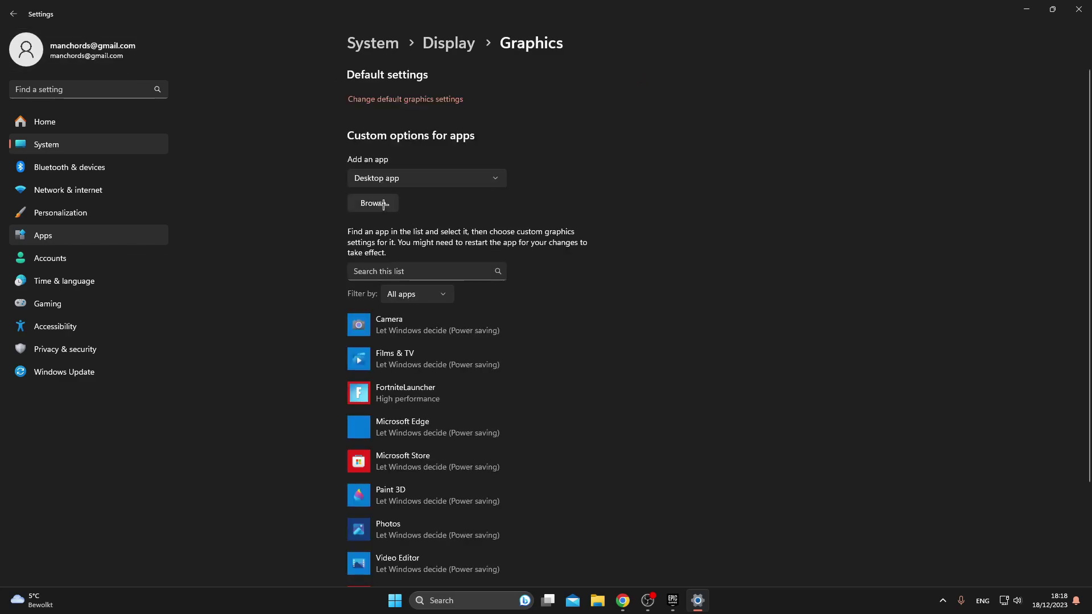
{"action": "left_click", "coordinate": [373, 204]}
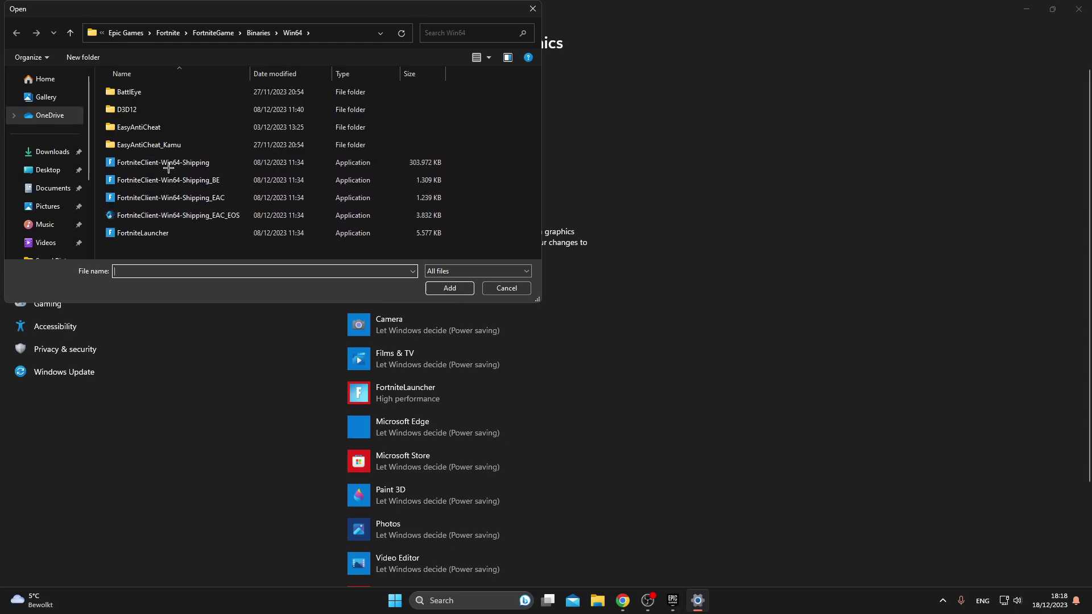
{"action": "left_click", "coordinate": [126, 32]}
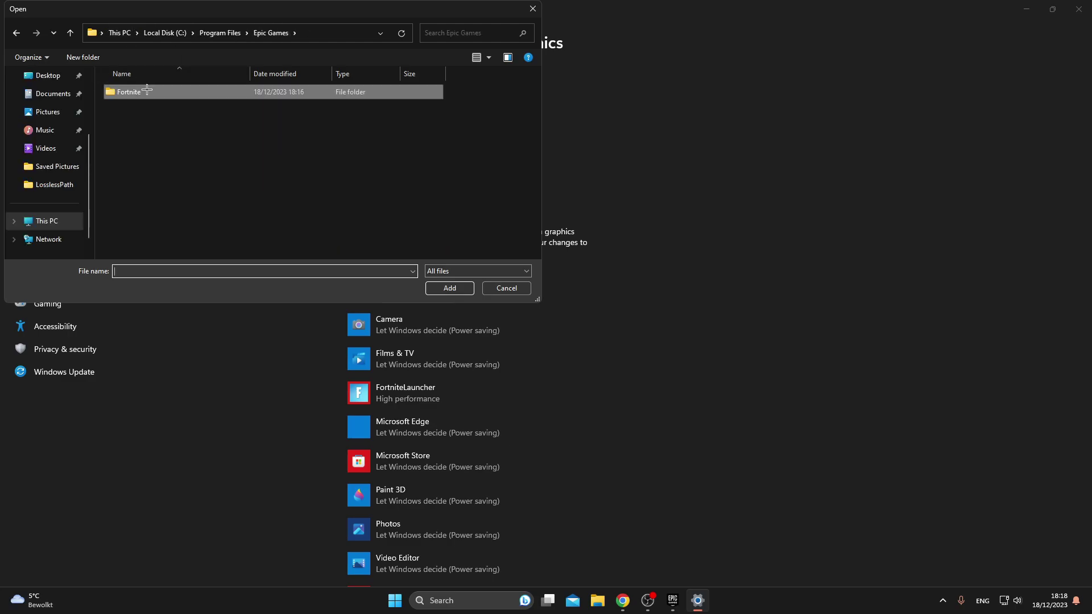
{"action": "double_click", "coordinate": [147, 92]}
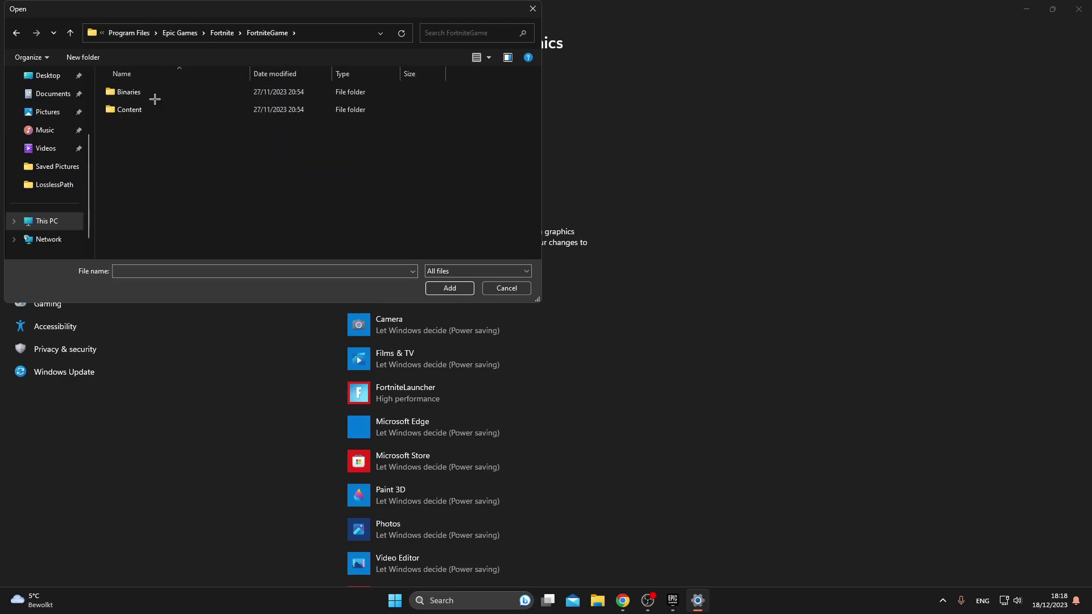
{"action": "double_click", "coordinate": [151, 145]}
{"action": "double_click", "coordinate": [154, 92]}
{"action": "double_click", "coordinate": [146, 92]}
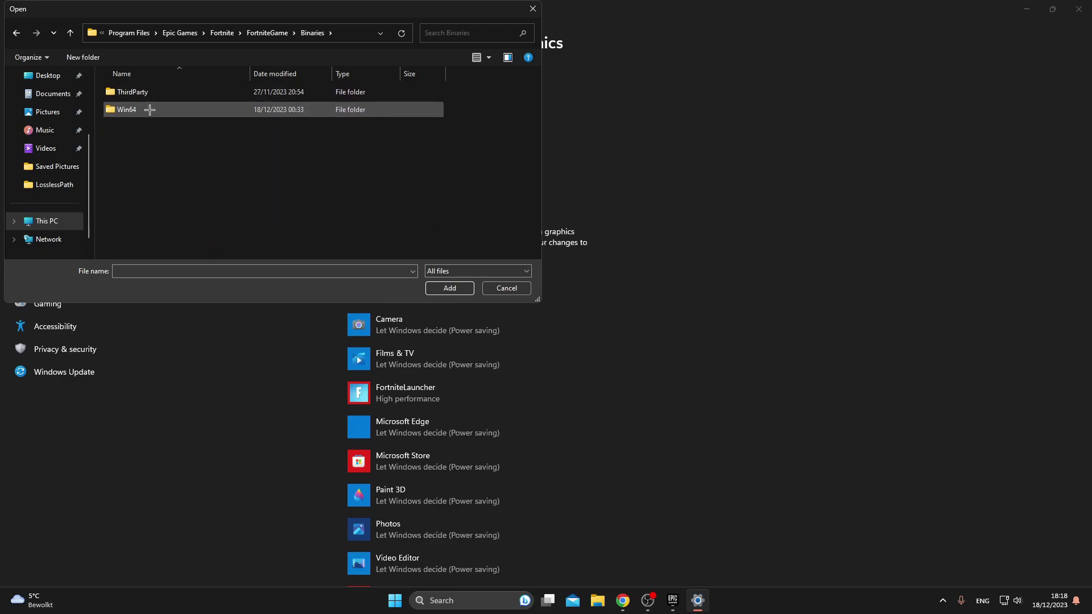
Step: Add FortniteLauncher.exe to the graphics app list and save it as High performance
{"action": "left_click", "coordinate": [239, 233]}
{"action": "left_click", "coordinate": [459, 296]}
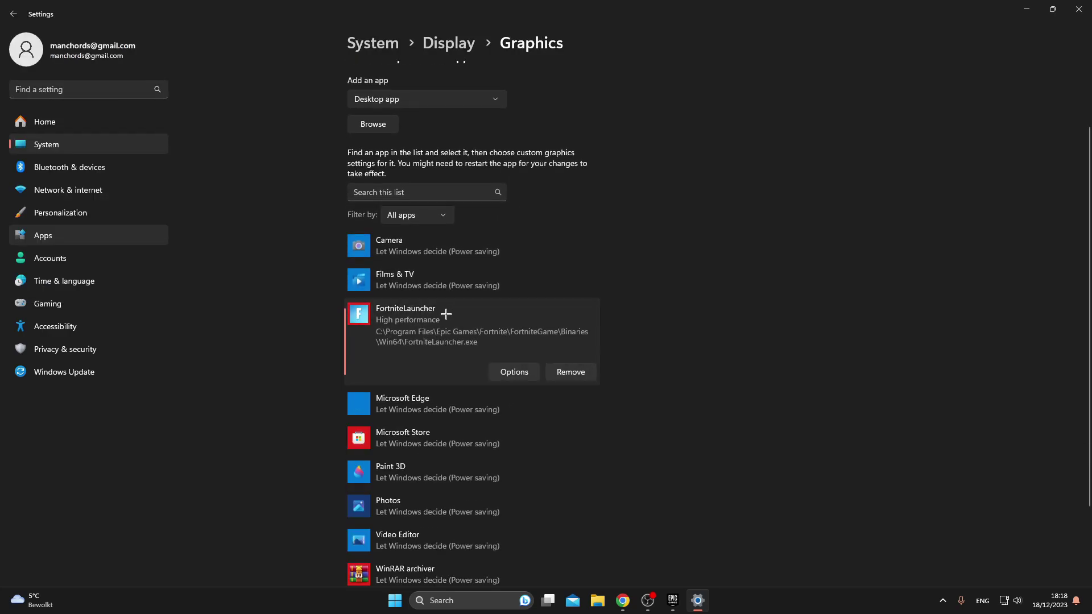
{"action": "left_click", "coordinate": [503, 373]}
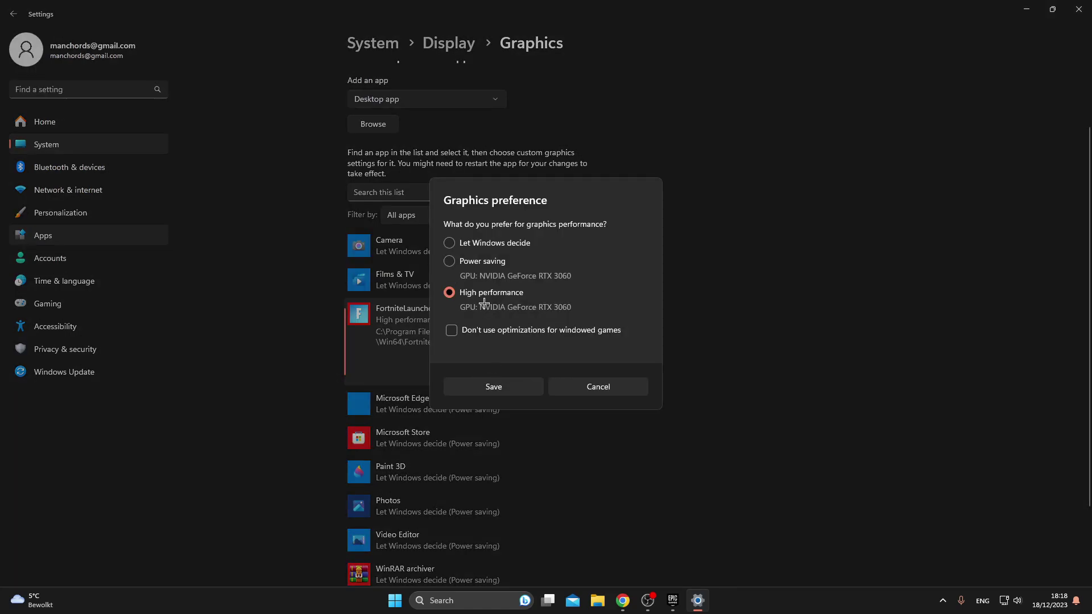
{"action": "left_click", "coordinate": [513, 387]}
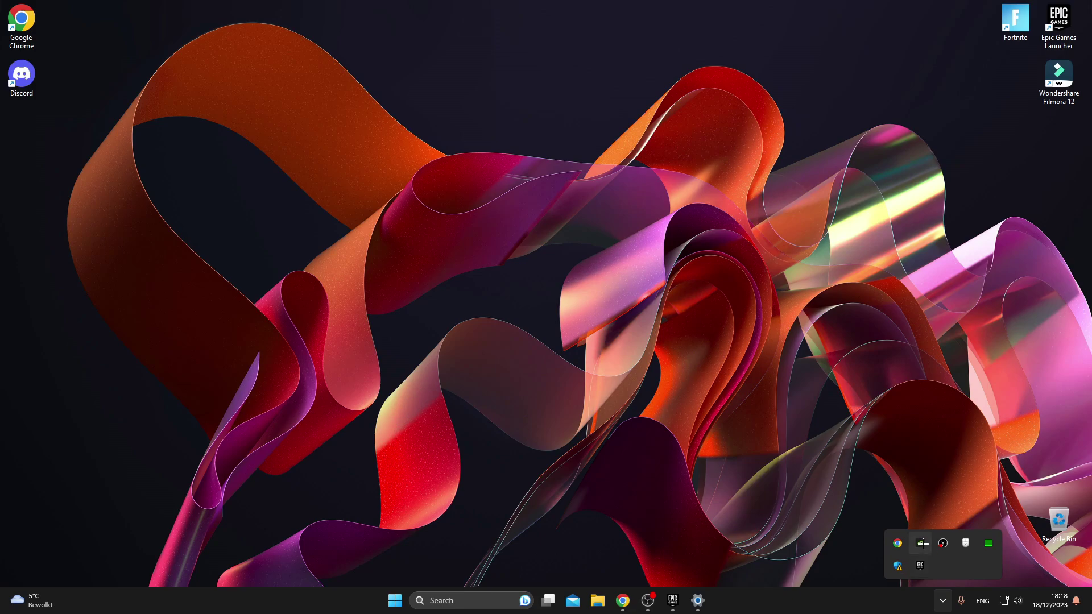
Step: Open NVIDIA Control Panel's Manage 3D Settings and review global settings down to Vulkan/OpenGL present method
{"action": "right_click", "coordinate": [923, 543]}
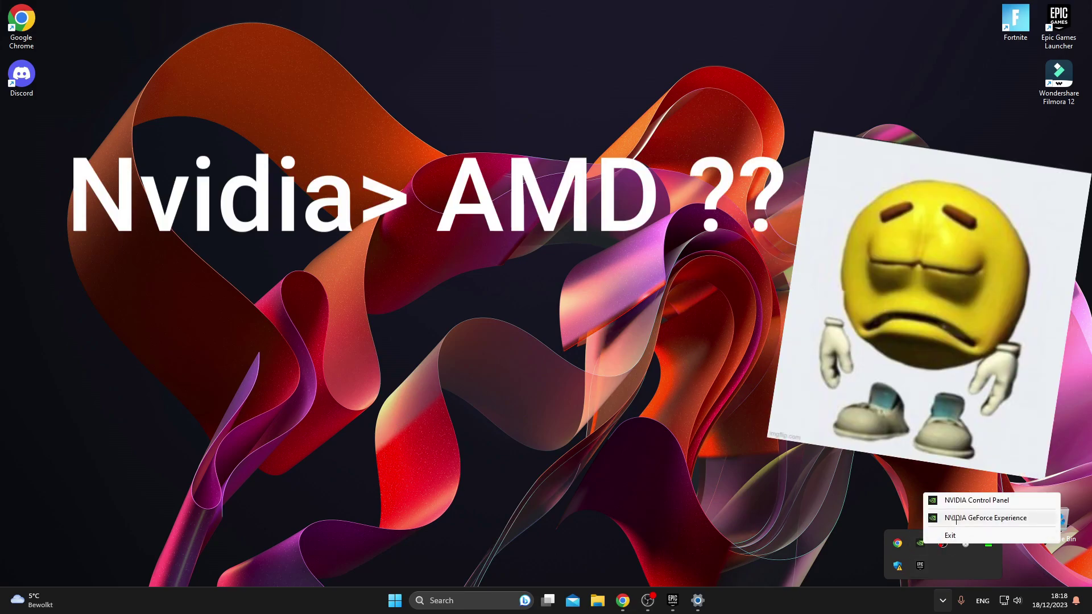
{"action": "left_click", "coordinate": [964, 500]}
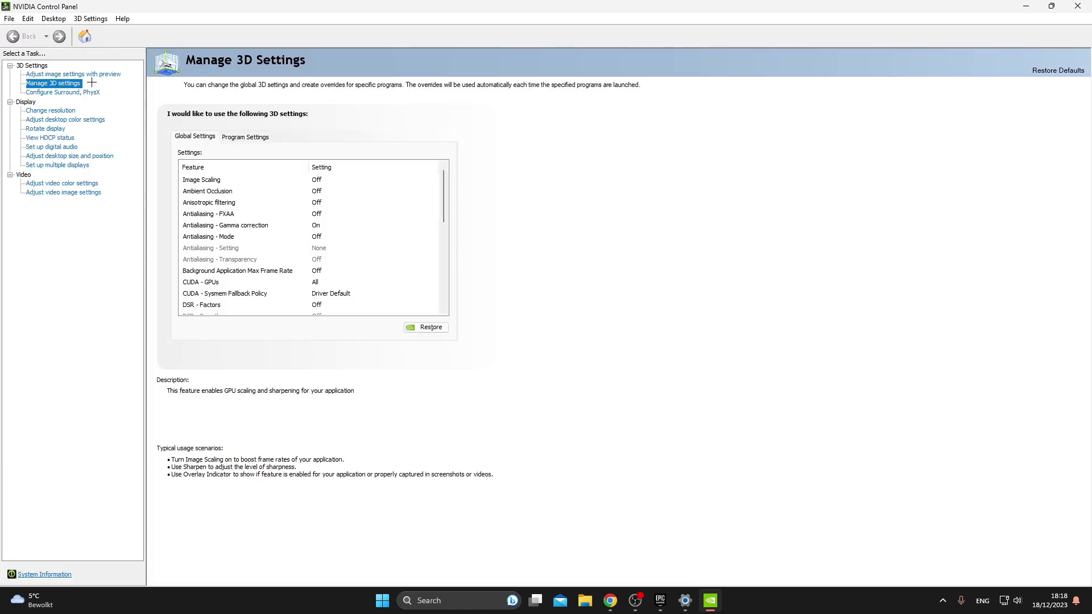
{"action": "left_click", "coordinate": [84, 75]}
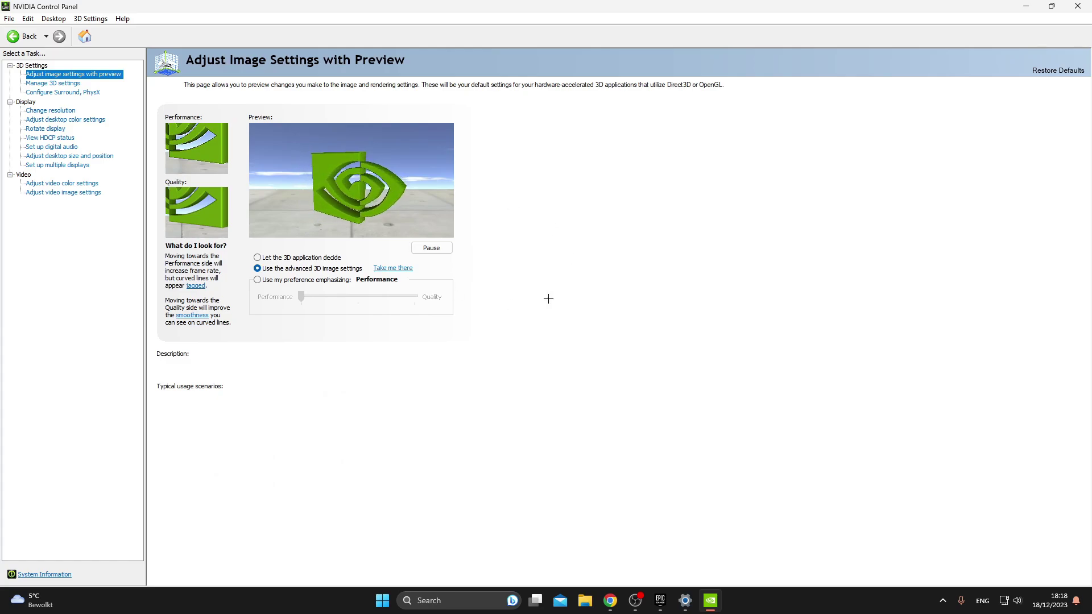
{"action": "left_click", "coordinate": [400, 272]}
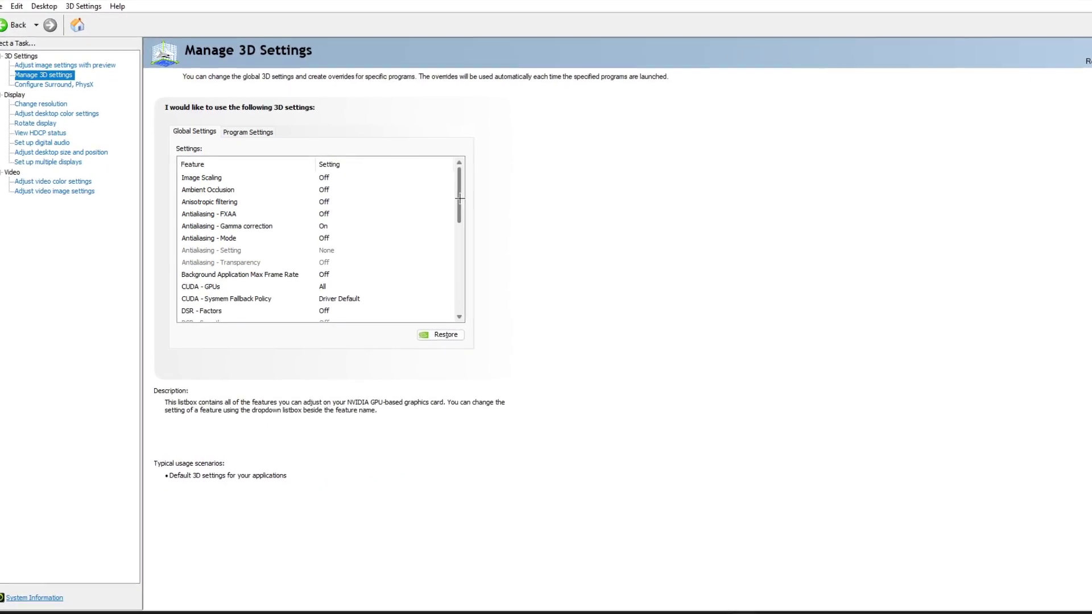
{"action": "left_click_drag", "start_coordinate": [464, 197], "coordinate": [657, 346]}
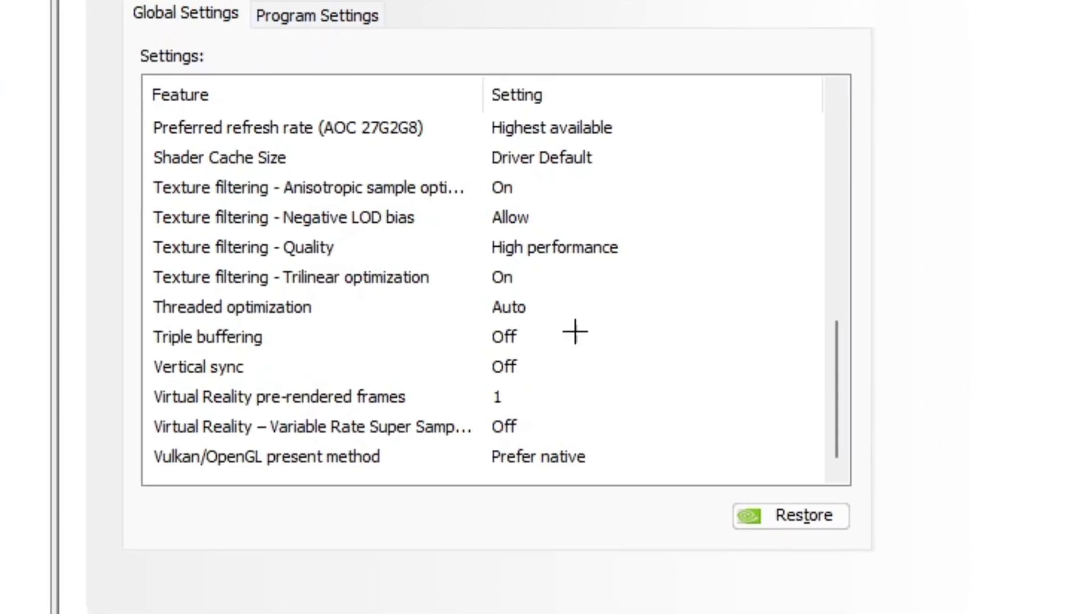
{"action": "scroll", "coordinate": [341, 284], "scroll_direction": "up", "scroll_amount": 10}
{"action": "scroll", "coordinate": [228, 266], "scroll_direction": "down", "scroll_amount": 10}
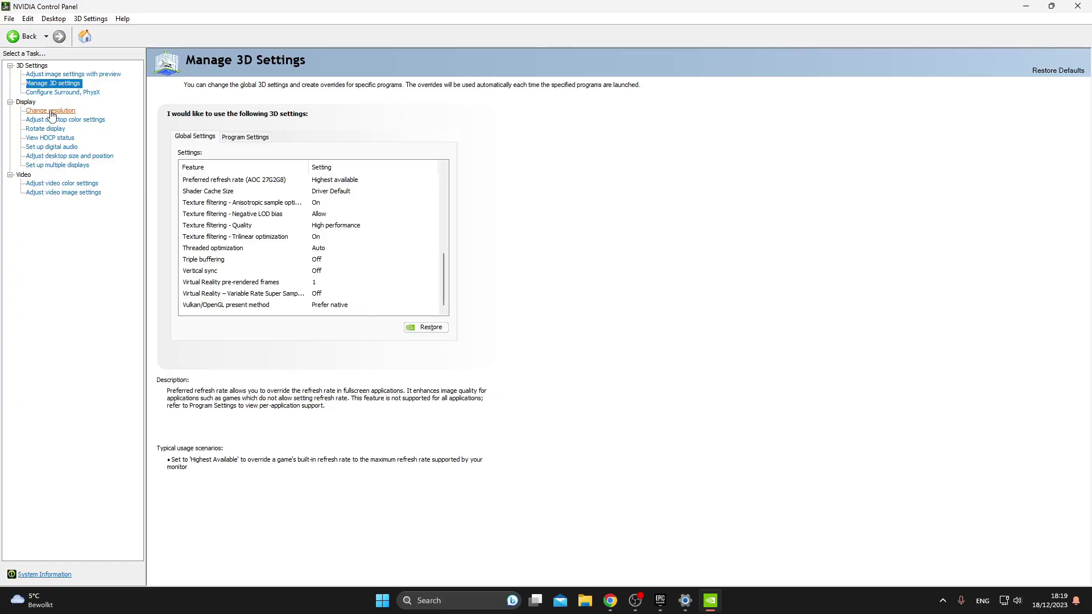
Step: On Change resolution, pick the native 1920 × 1080 HD resolution and try its refresh rates
{"action": "left_click", "coordinate": [51, 112]}
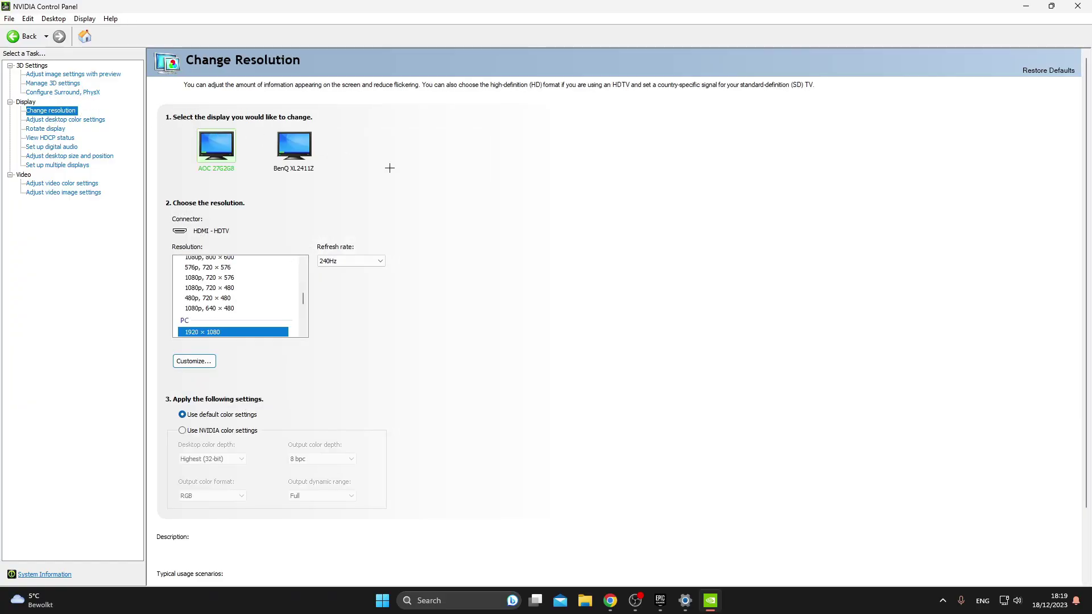
{"action": "scroll", "coordinate": [215, 291], "scroll_direction": "down", "scroll_amount": 3}
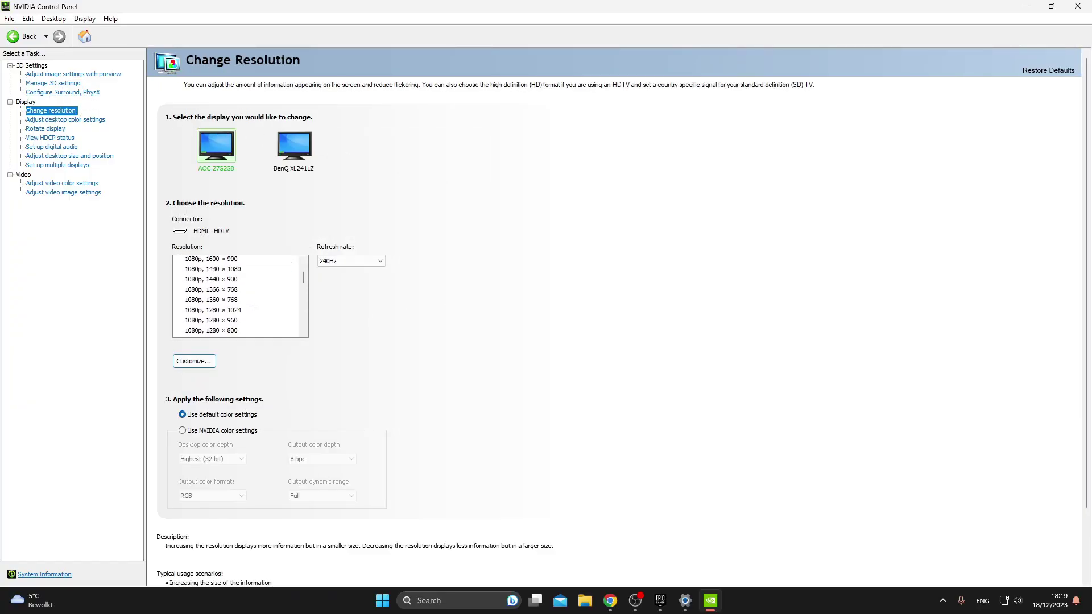
{"action": "left_click", "coordinate": [224, 273]}
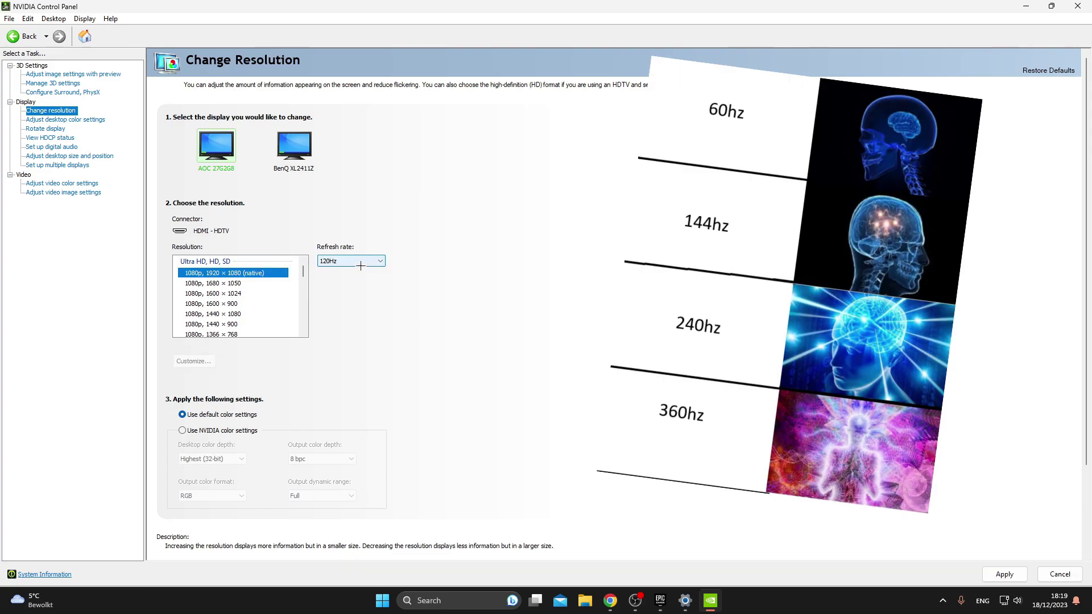
{"action": "left_click", "coordinate": [364, 261]}
{"action": "left_click", "coordinate": [351, 260]}
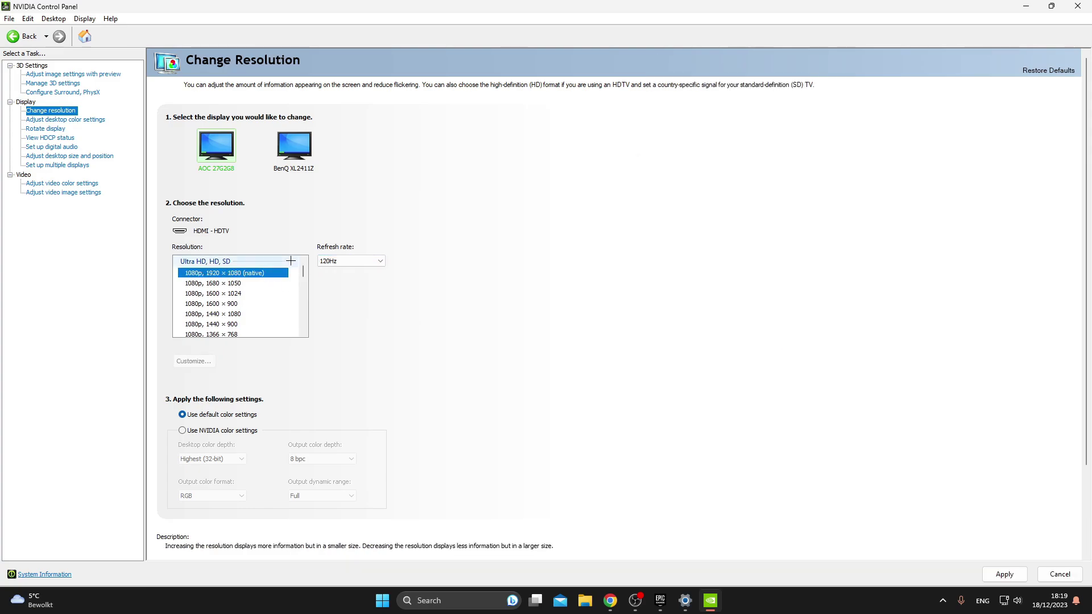
{"action": "left_click", "coordinate": [339, 263]}
{"action": "left_click", "coordinate": [332, 271]}
{"action": "scroll", "coordinate": [251, 283], "scroll_direction": "down", "scroll_amount": 3}
{"action": "scroll", "coordinate": [246, 300], "scroll_direction": "up", "scroll_amount": 1}
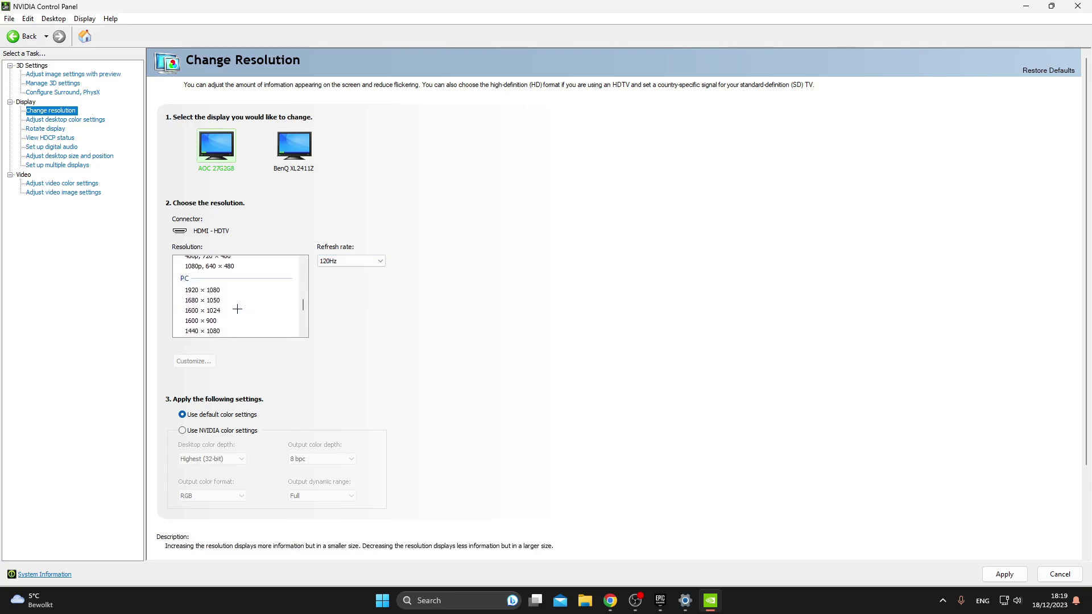
{"action": "left_click", "coordinate": [372, 263]}
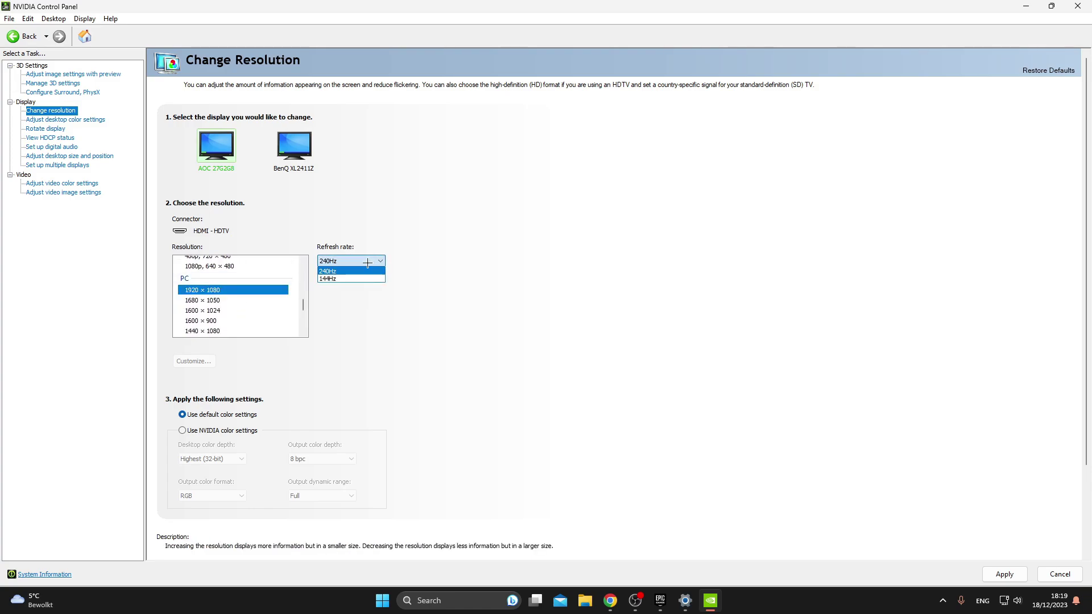
{"action": "left_click", "coordinate": [367, 263]}
Step: Select PC 1920 × 1080 in the resolution list to get 240Hz
{"action": "scroll", "coordinate": [267, 314], "scroll_direction": "up", "scroll_amount": 5}
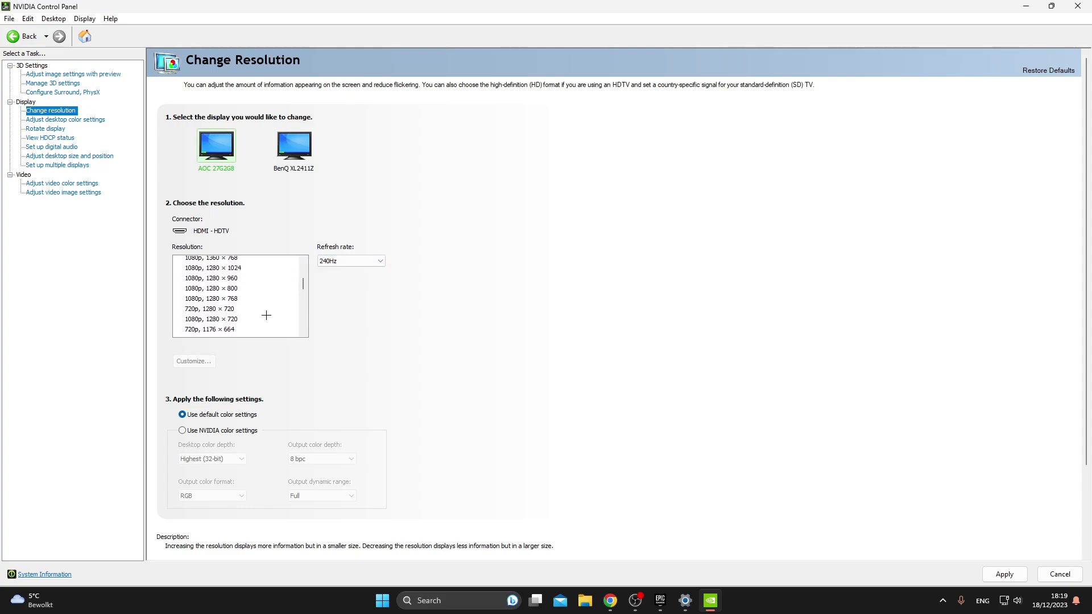
{"action": "left_click", "coordinate": [224, 275]}
{"action": "scroll", "coordinate": [240, 320], "scroll_direction": "down", "scroll_amount": 3}
{"action": "scroll", "coordinate": [240, 320], "scroll_direction": "down", "scroll_amount": 4}
{"action": "left_click", "coordinate": [216, 269]}
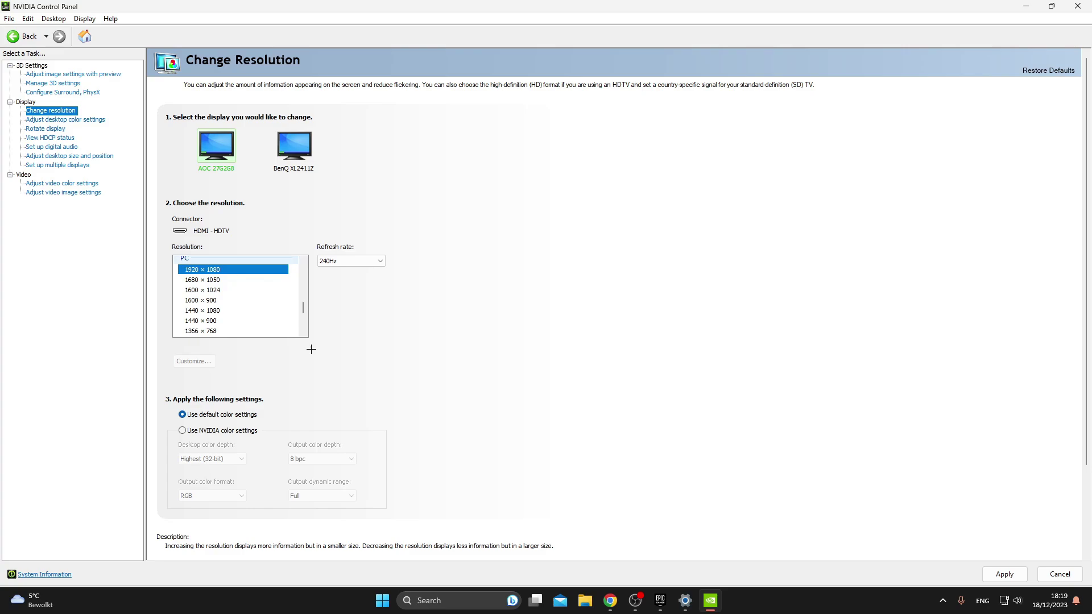
Step: Show Adjust desktop color settings in a restored-down window, scrolled to Digital vibrance at 44%
{"action": "left_click", "coordinate": [65, 120]}
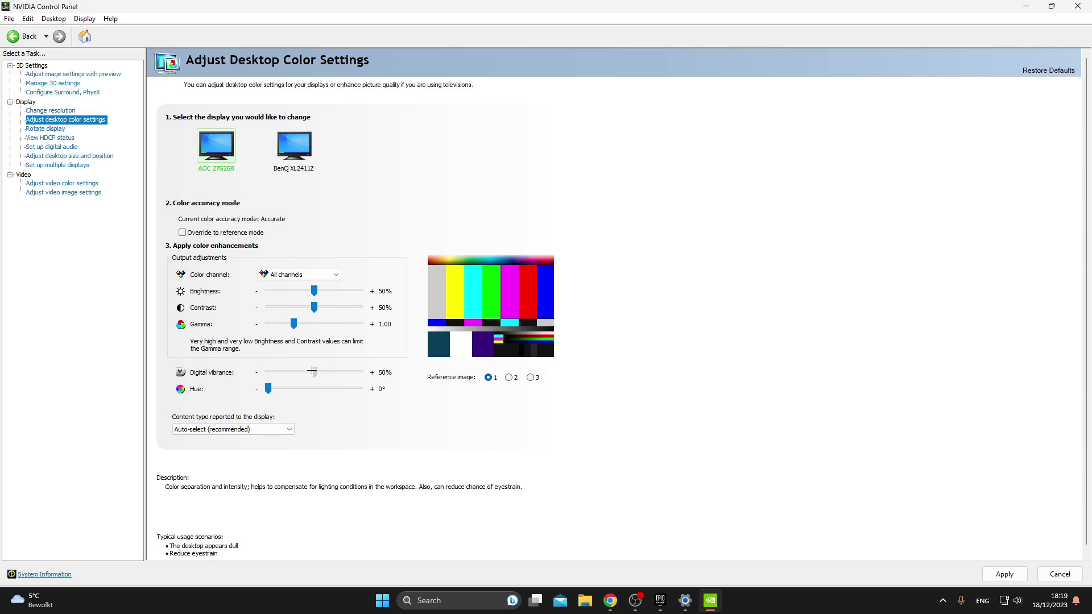
{"action": "key", "text": "super+Down"}
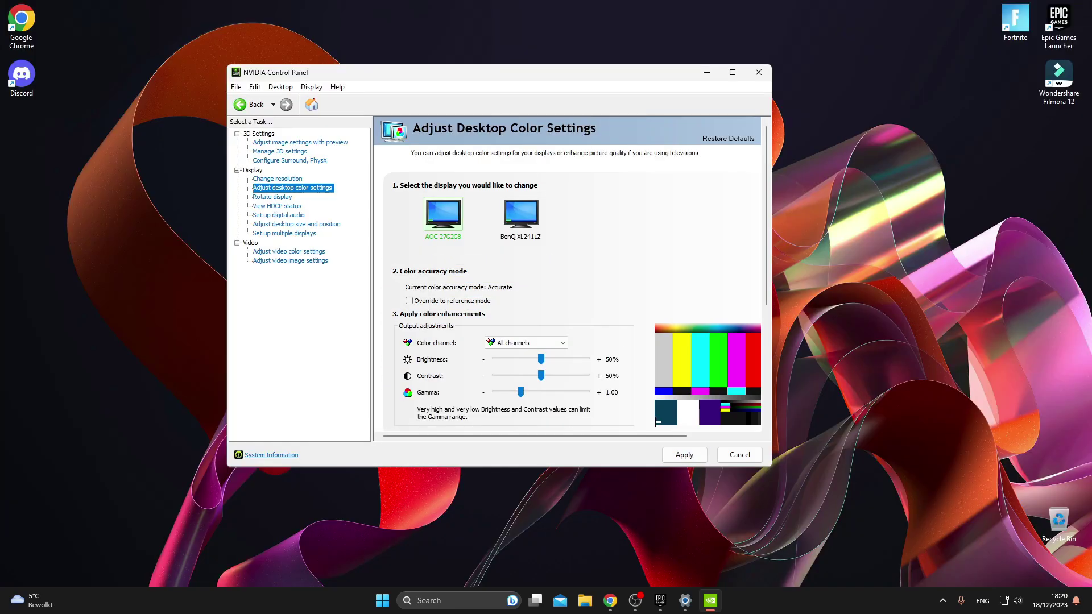
{"action": "scroll", "coordinate": [576, 345], "scroll_direction": "down", "scroll_amount": 2}
{"action": "scroll", "coordinate": [577, 345], "scroll_direction": "down", "scroll_amount": 2}
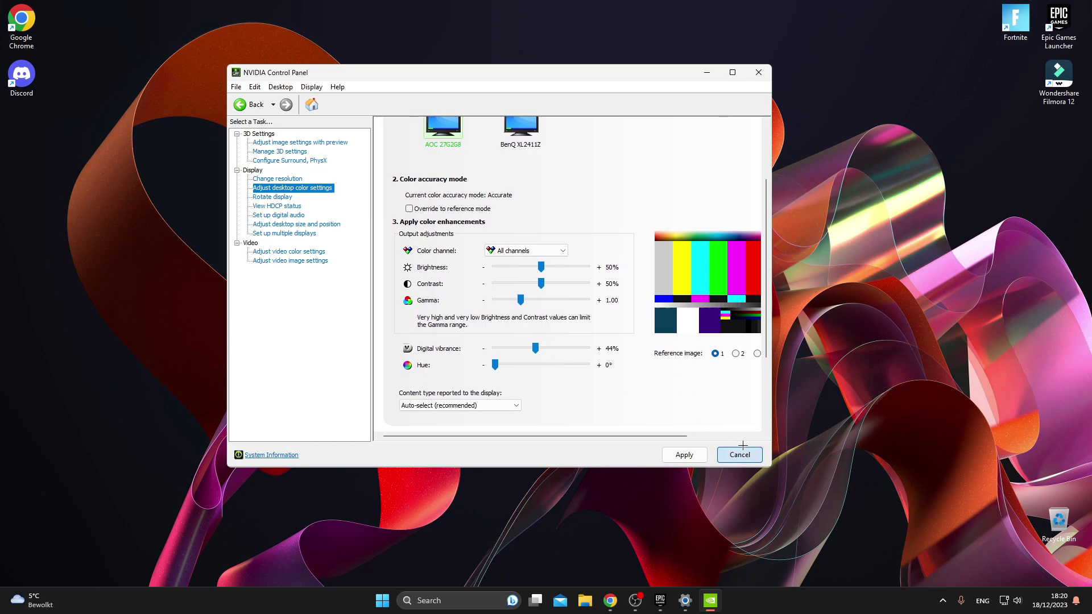
Step: Discard the colour changes, close NVIDIA Control Panel, and open %temp% via Run
{"action": "left_click", "coordinate": [740, 453]}
{"action": "left_click", "coordinate": [758, 72]}
{"action": "key", "text": "super+r"}
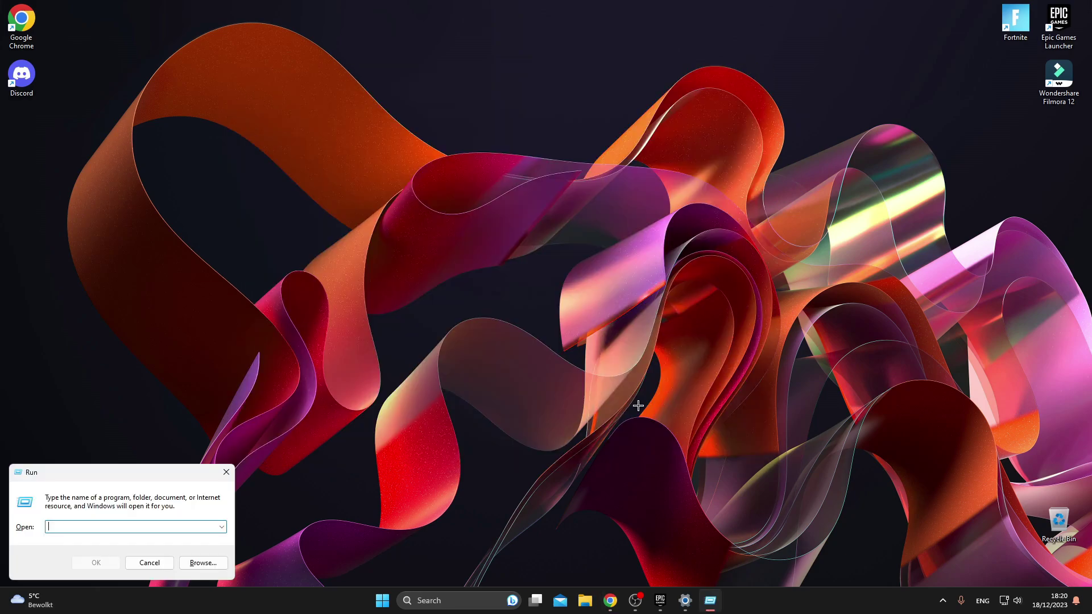
{"action": "type", "text": "%temp%"}
{"action": "key", "text": "Return"}
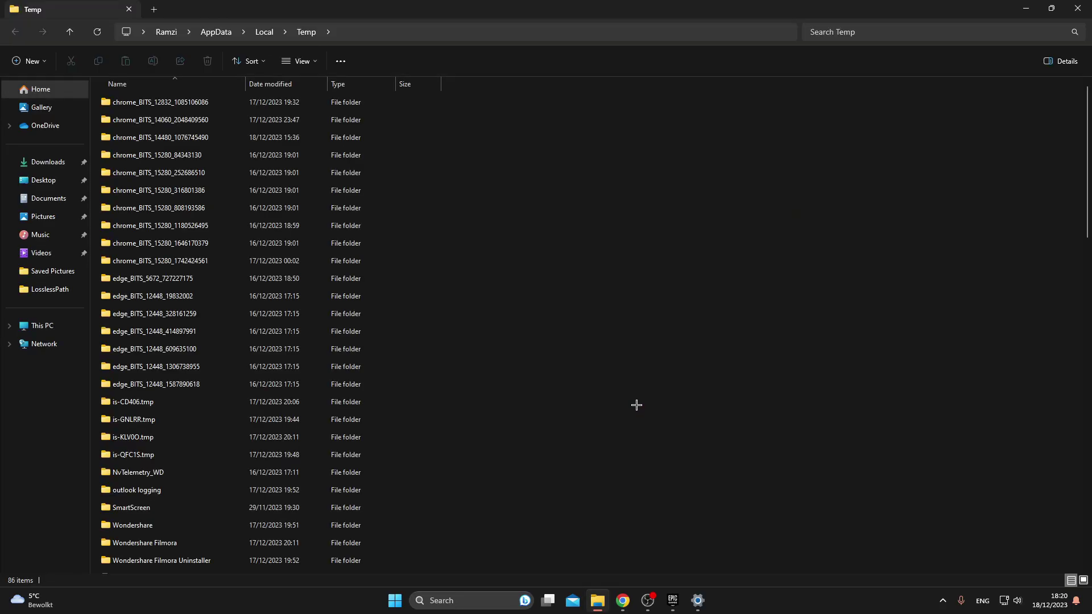
Step: Go to Local\FortniteGame\Saved\Config\WindowsClient
{"action": "left_click", "coordinate": [264, 32]}
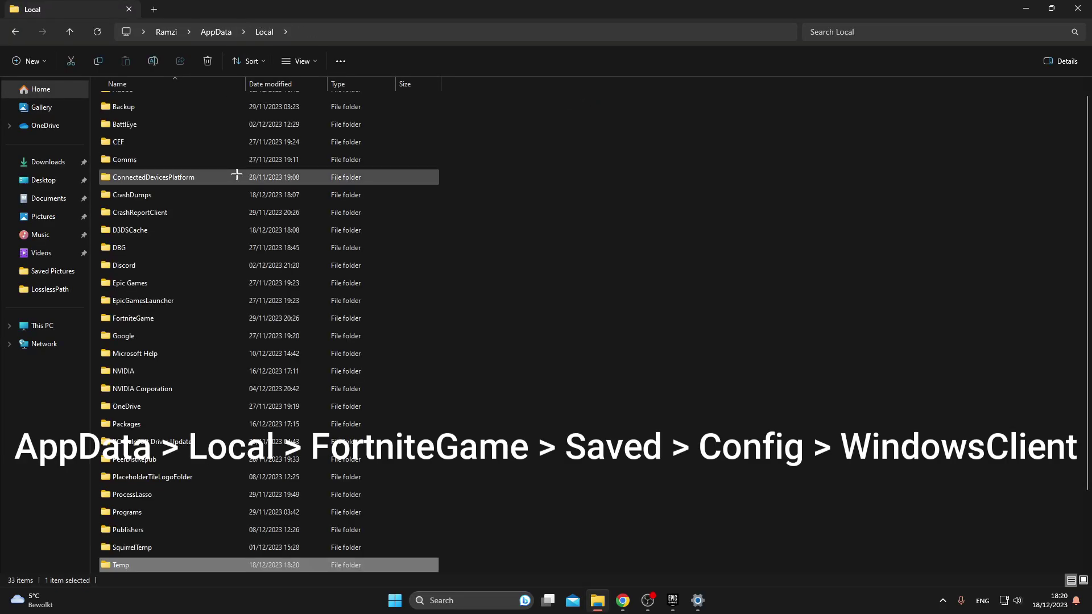
{"action": "left_click", "coordinate": [188, 318]}
{"action": "double_click", "coordinate": [161, 318]}
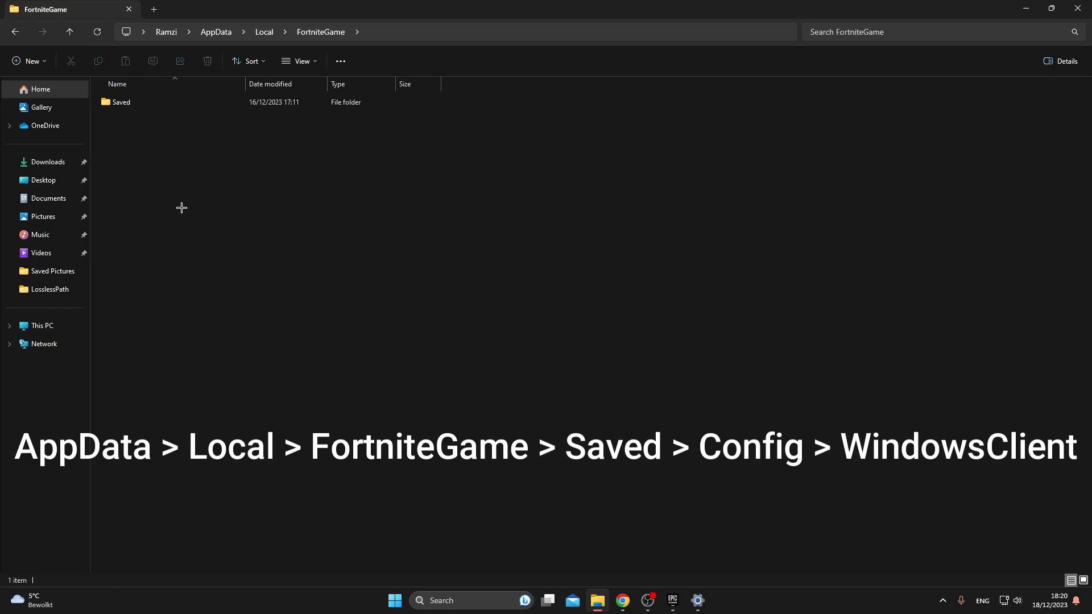
{"action": "double_click", "coordinate": [165, 102]}
{"action": "double_click", "coordinate": [146, 120]}
{"action": "double_click", "coordinate": [161, 120]}
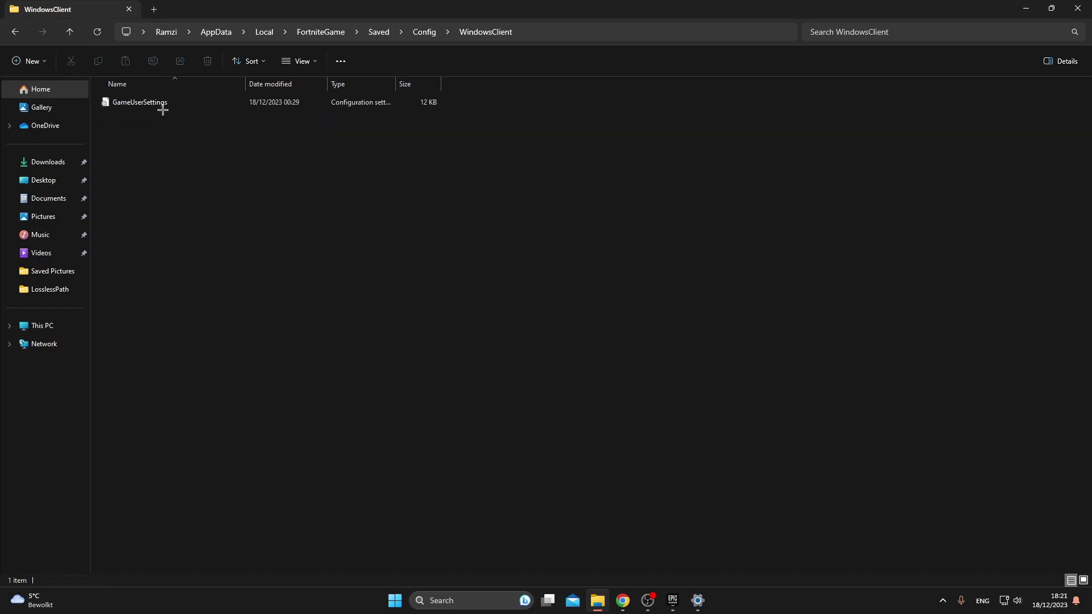
Step: Delete the GameUserSettings file and confirm the WindowsClient folder is empty
{"action": "left_click", "coordinate": [162, 104]}
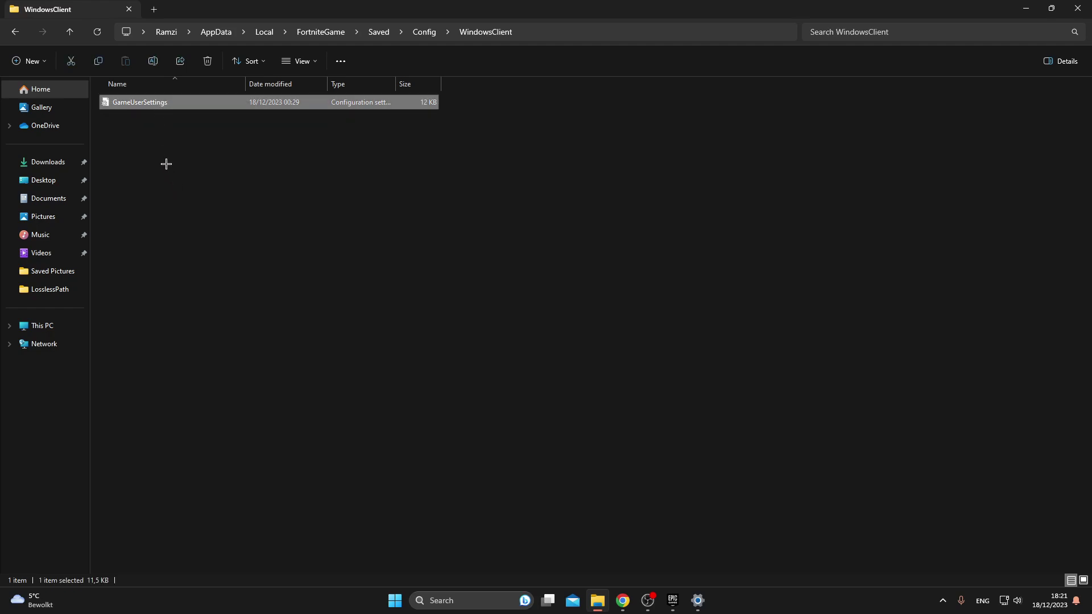
{"action": "right_click", "coordinate": [167, 104]}
{"action": "left_click", "coordinate": [205, 64]}
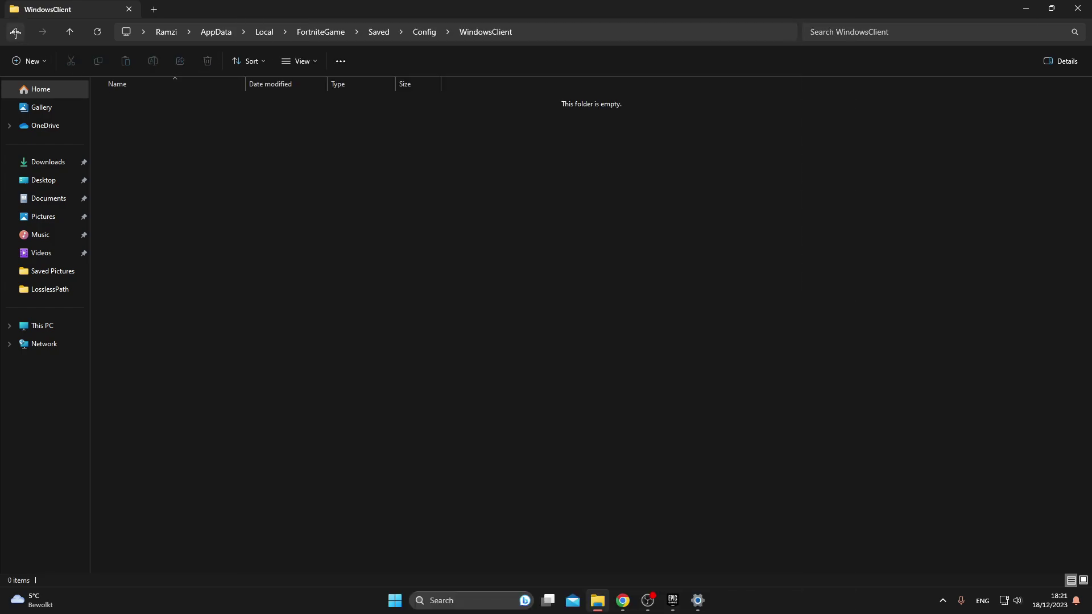
{"action": "left_click", "coordinate": [16, 33]}
{"action": "left_click", "coordinate": [39, 32]}
Step: Restore GameUserSettings from the Recycle Bin, then close the Recycle Bin and WindowsClient windows
{"action": "double_click", "coordinate": [397, 9]}
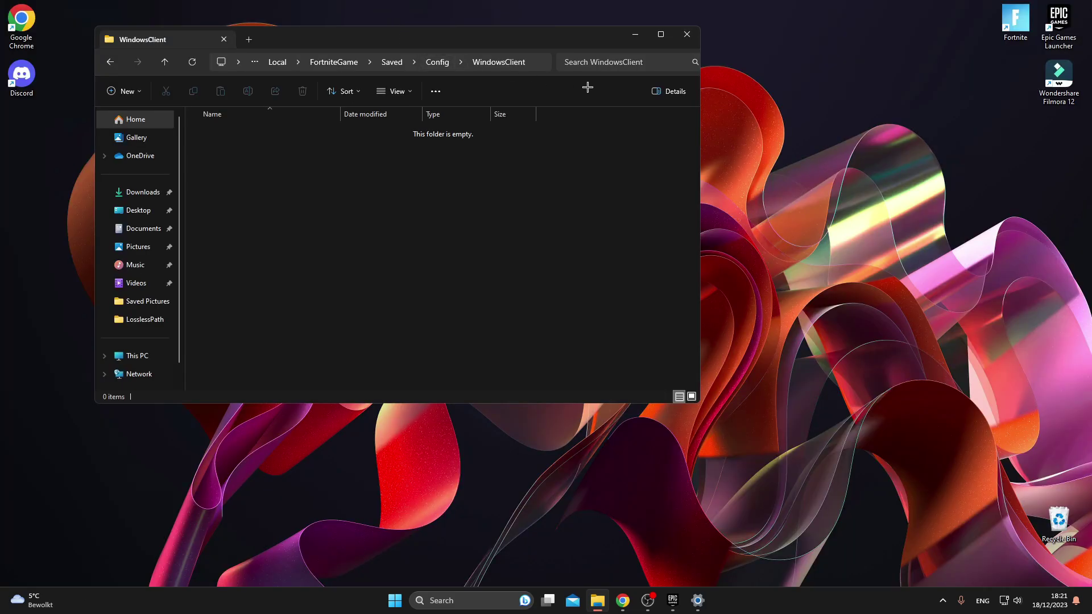
{"action": "double_click", "coordinate": [1058, 520]}
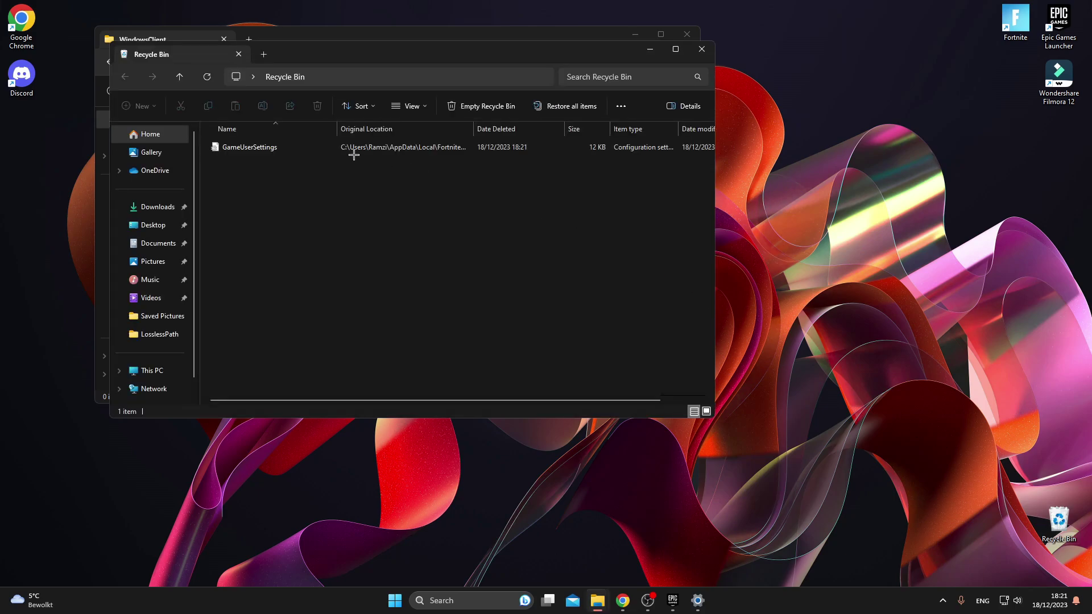
{"action": "left_click_drag", "start_coordinate": [433, 56], "coordinate": [758, 126]}
{"action": "left_click", "coordinate": [677, 218]}
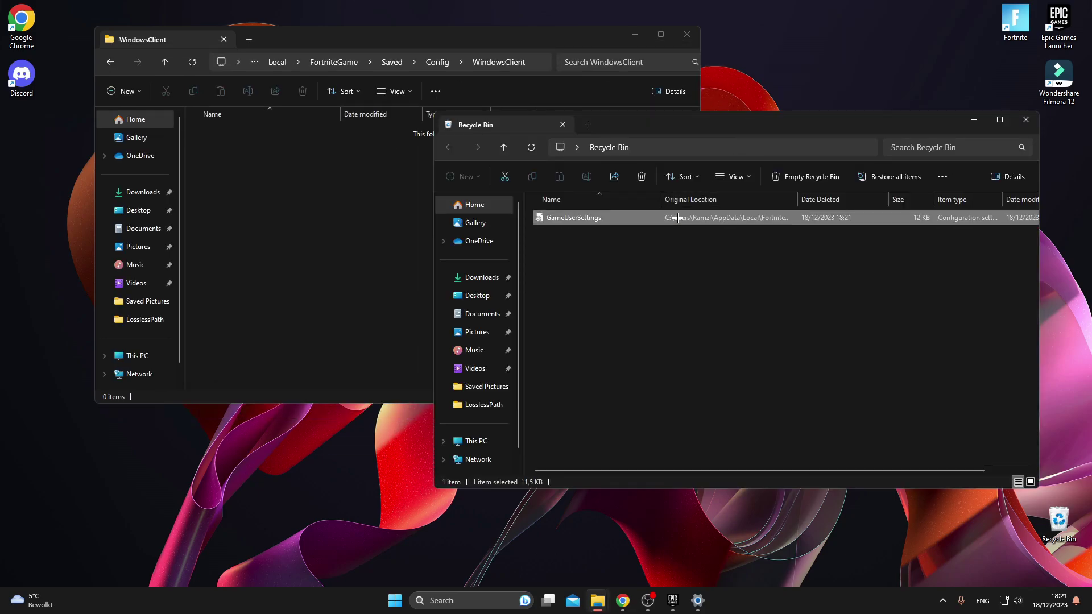
{"action": "right_click", "coordinate": [677, 218]}
{"action": "left_click", "coordinate": [723, 271]}
{"action": "left_click", "coordinate": [1025, 120]}
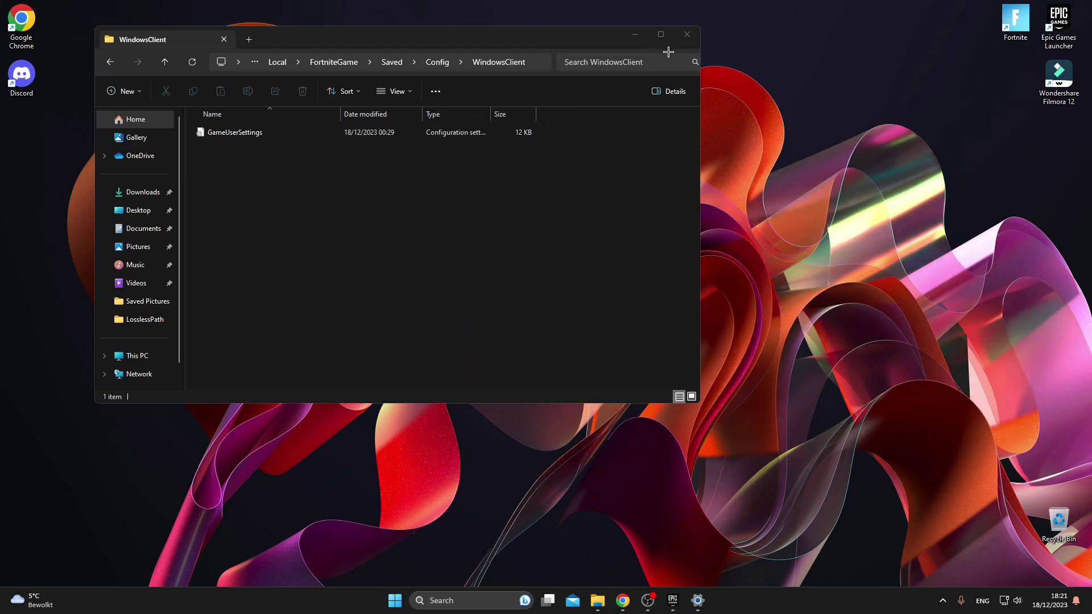
{"action": "left_click", "coordinate": [687, 34]}
Step: In a new File Explorer window, go to Local Disk (C:)\Program Files
{"action": "left_click", "coordinate": [597, 600]}
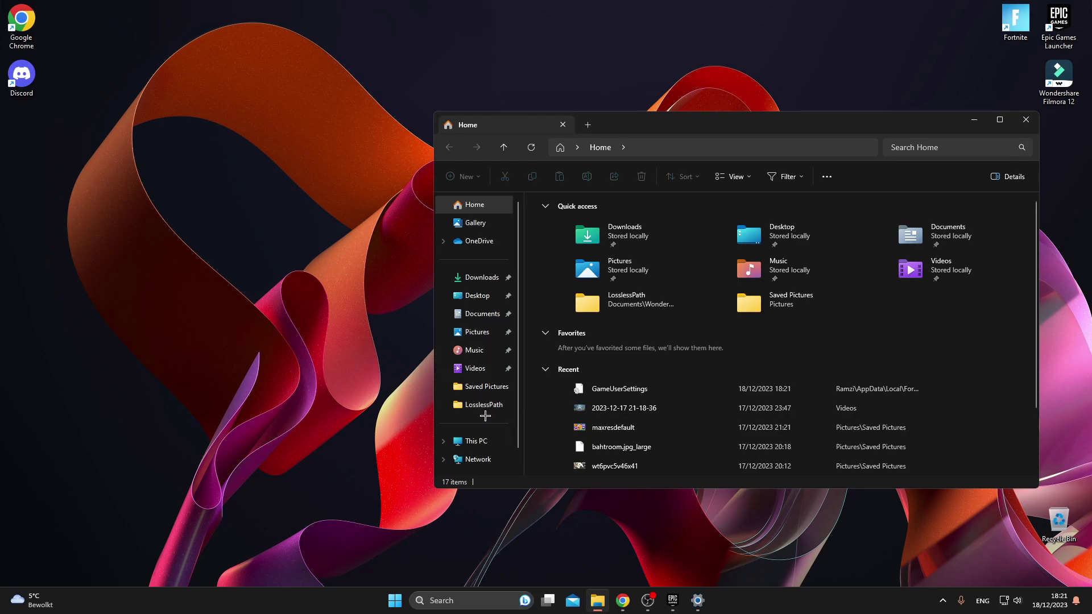
{"action": "scroll", "coordinate": [477, 410], "scroll_direction": "down", "scroll_amount": 1}
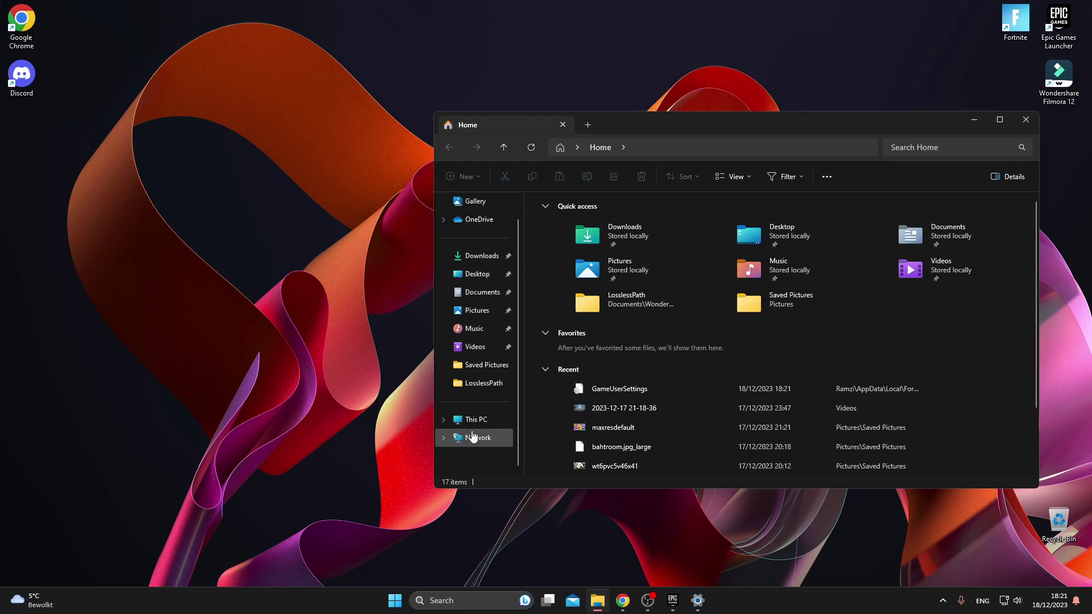
{"action": "left_click", "coordinate": [479, 419]}
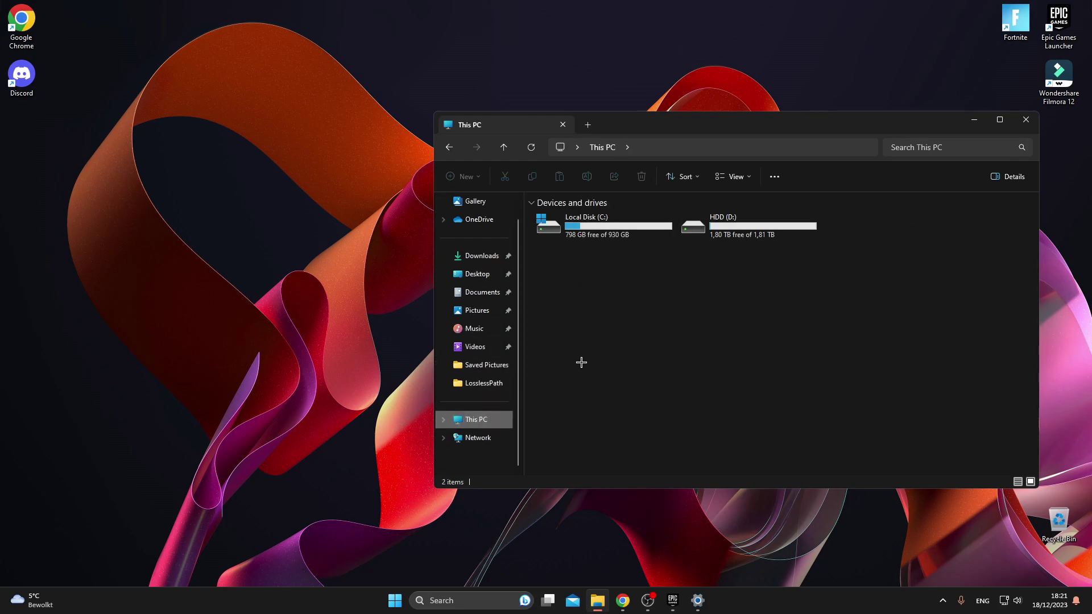
{"action": "double_click", "coordinate": [615, 235]}
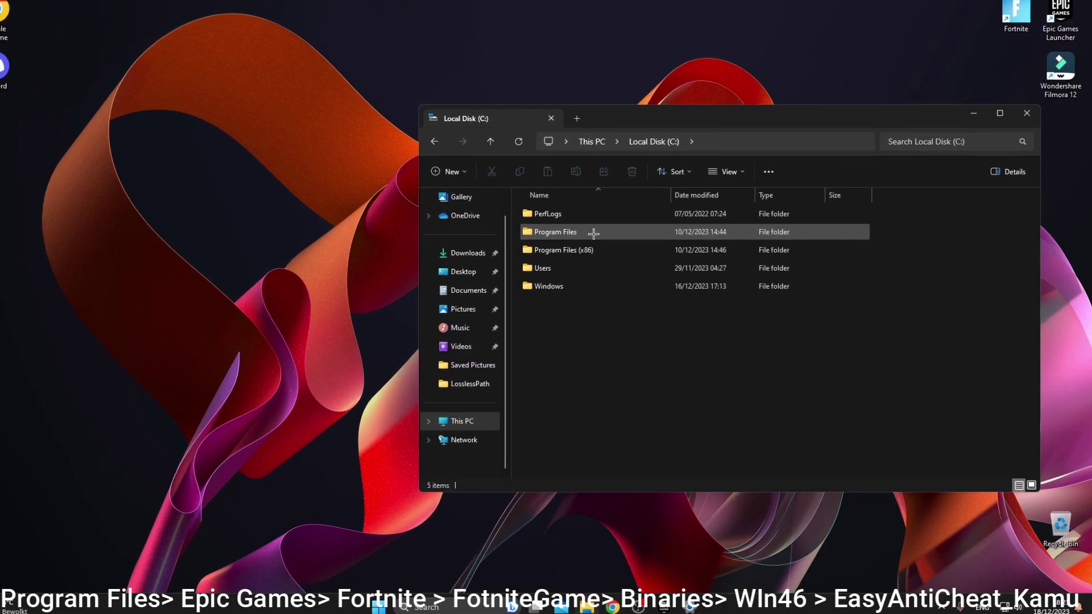
{"action": "double_click", "coordinate": [589, 233]}
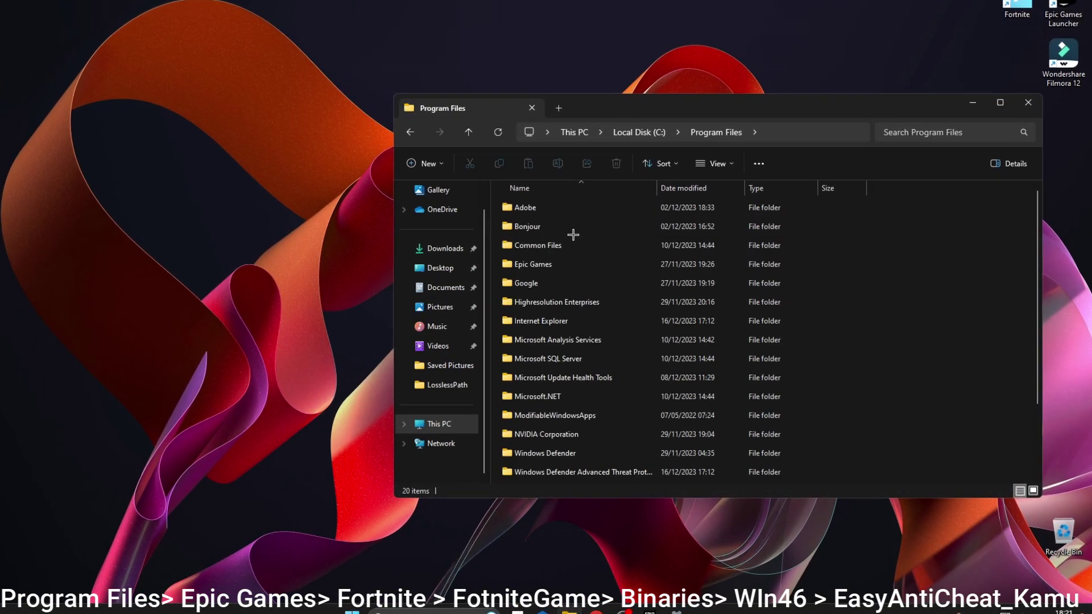
{"action": "scroll", "coordinate": [890, 338], "scroll_direction": "down", "scroll_amount": 2}
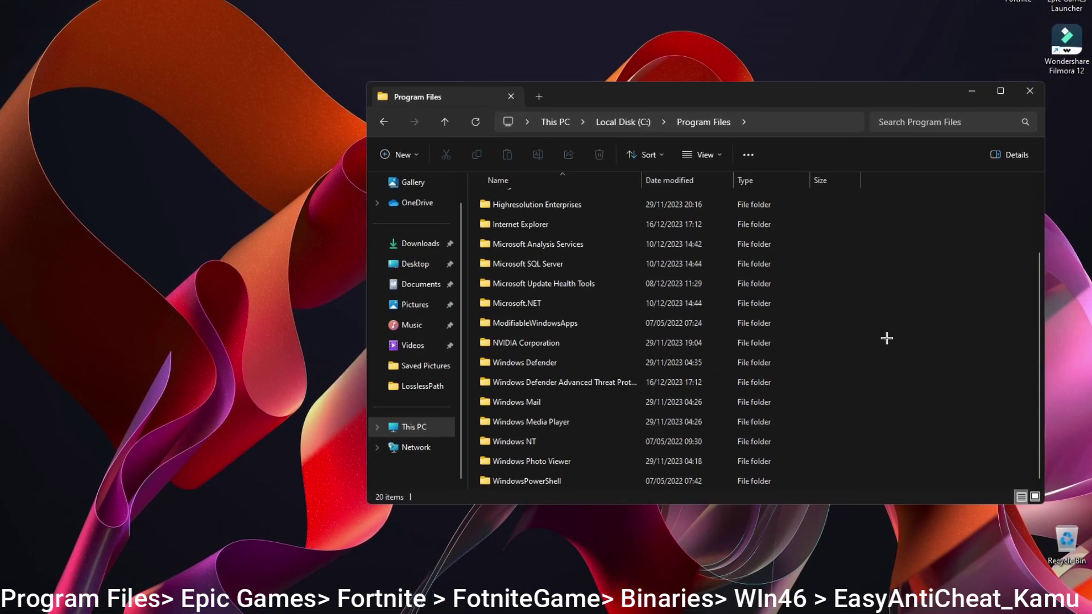
{"action": "scroll", "coordinate": [884, 337], "scroll_direction": "up", "scroll_amount": 2}
Step: Open Epic Games\Fortnite\FortniteGame\Binaries\Win64 and locate the EasyAntiCheat_Kamu folder
{"action": "double_click", "coordinate": [543, 261]}
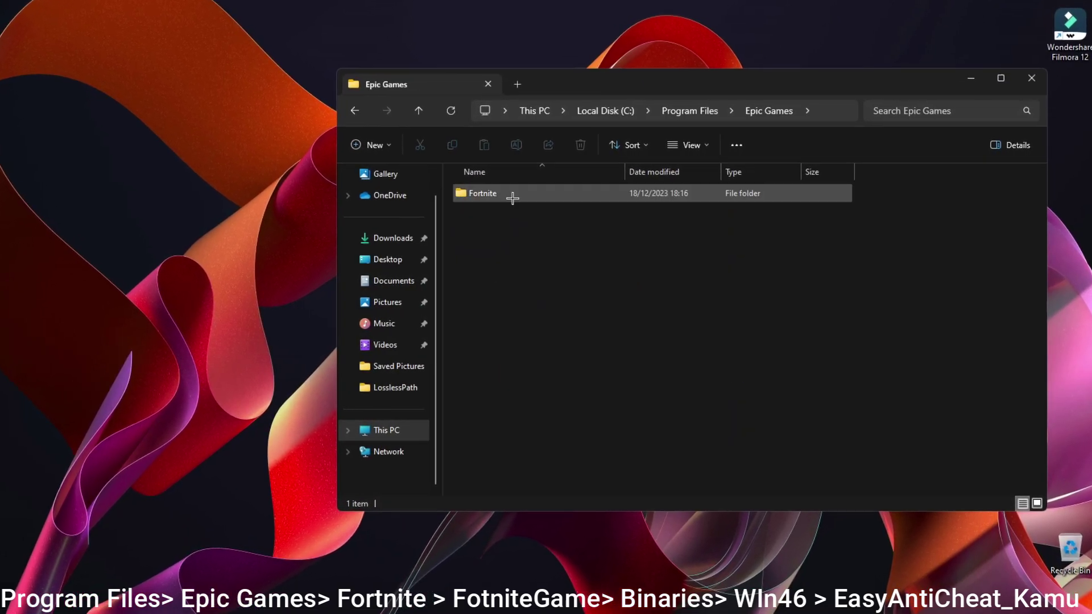
{"action": "double_click", "coordinate": [513, 197]}
{"action": "left_click", "coordinate": [497, 253]}
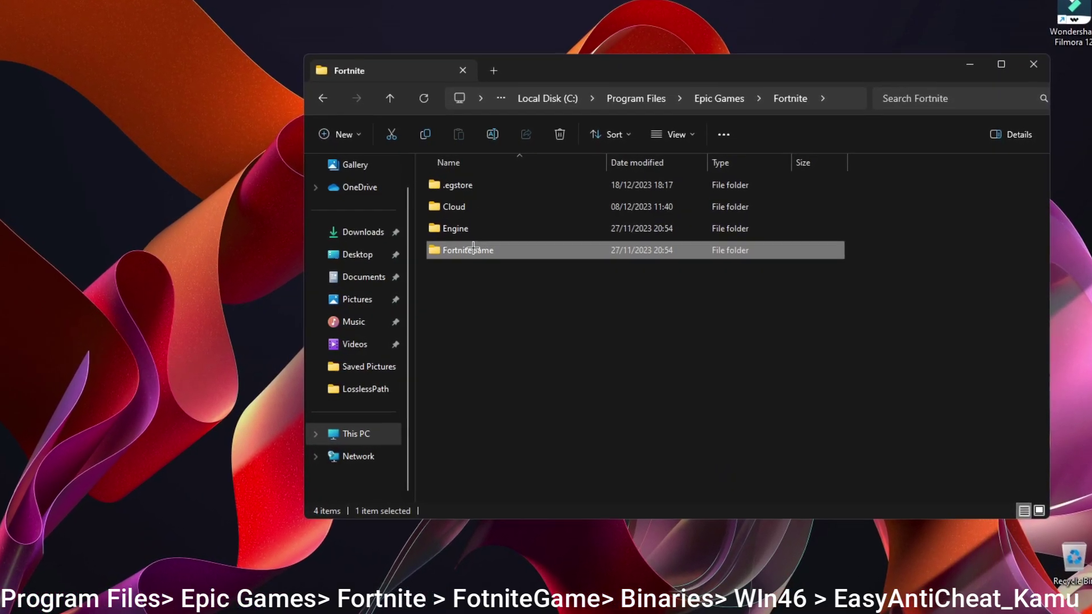
{"action": "double_click", "coordinate": [473, 249]}
{"action": "left_click", "coordinate": [479, 185]}
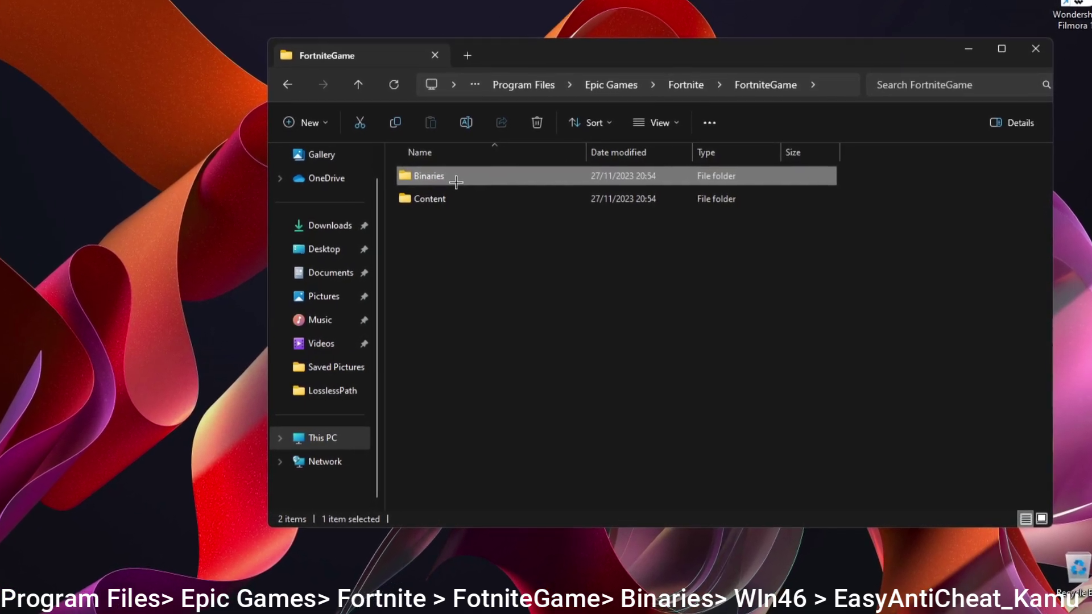
{"action": "double_click", "coordinate": [457, 180]}
{"action": "double_click", "coordinate": [449, 197]}
{"action": "scroll", "coordinate": [576, 361], "scroll_direction": "down", "scroll_amount": 6}
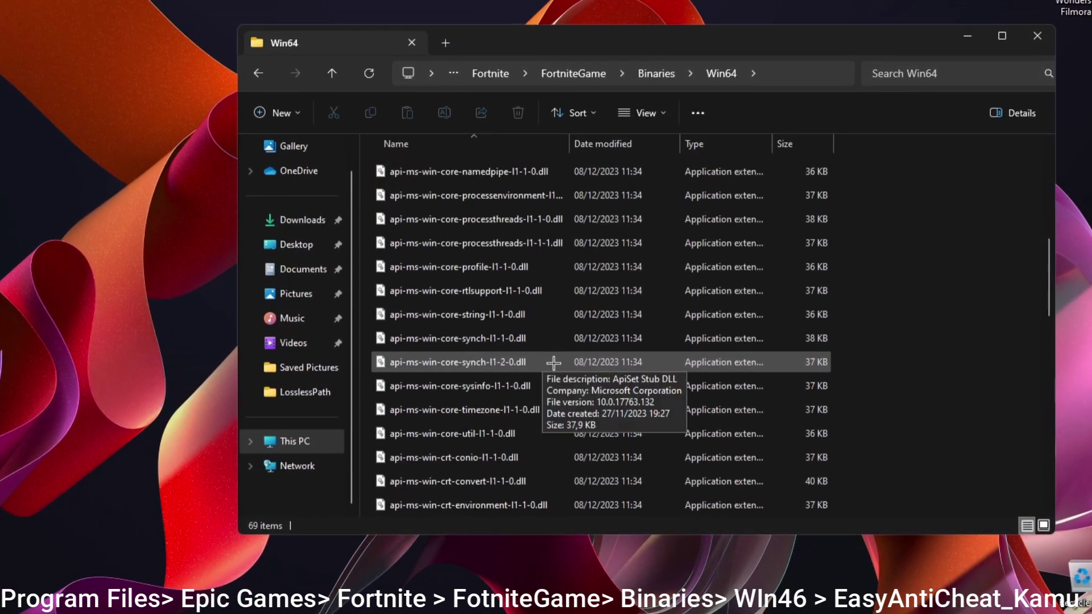
{"action": "scroll", "coordinate": [554, 363], "scroll_direction": "down", "scroll_amount": 9}
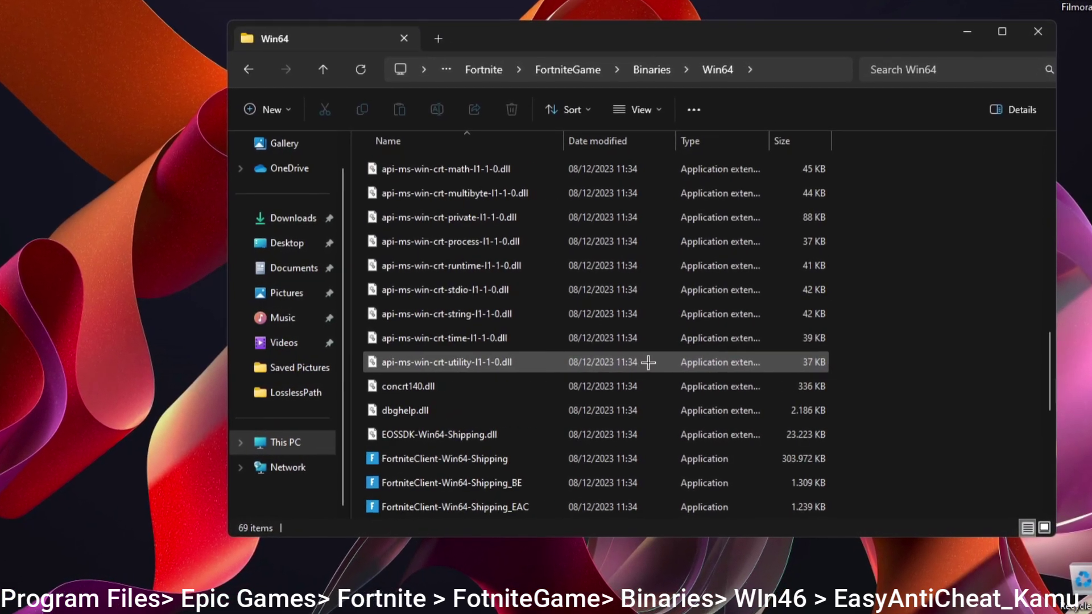
{"action": "scroll", "coordinate": [511, 367], "scroll_direction": "up", "scroll_amount": 3}
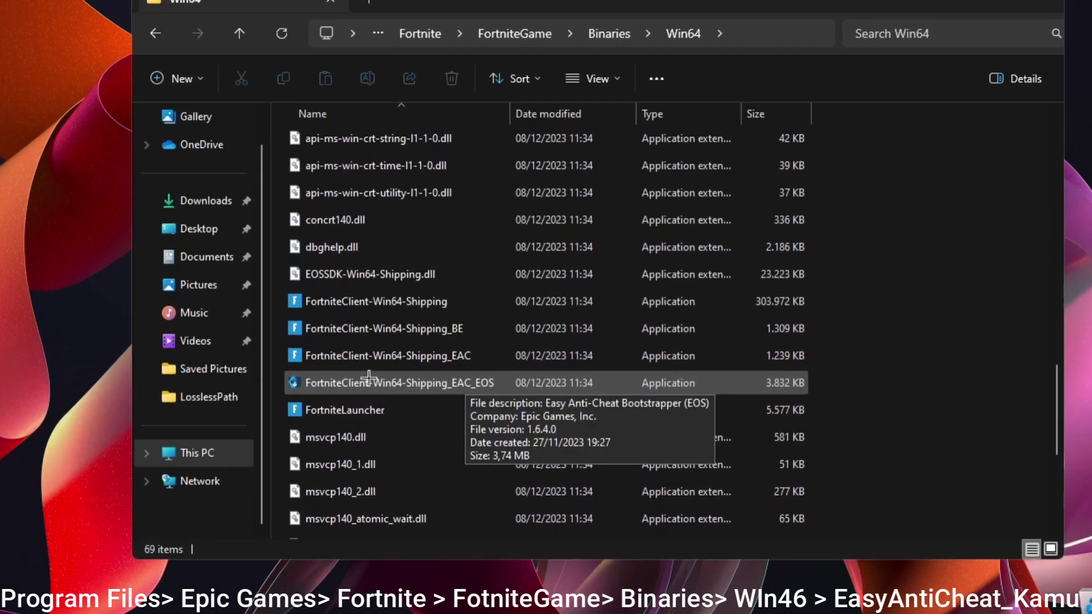
{"action": "scroll", "coordinate": [454, 392], "scroll_direction": "up", "scroll_amount": 11}
{"action": "scroll", "coordinate": [440, 398], "scroll_direction": "up", "scroll_amount": 3}
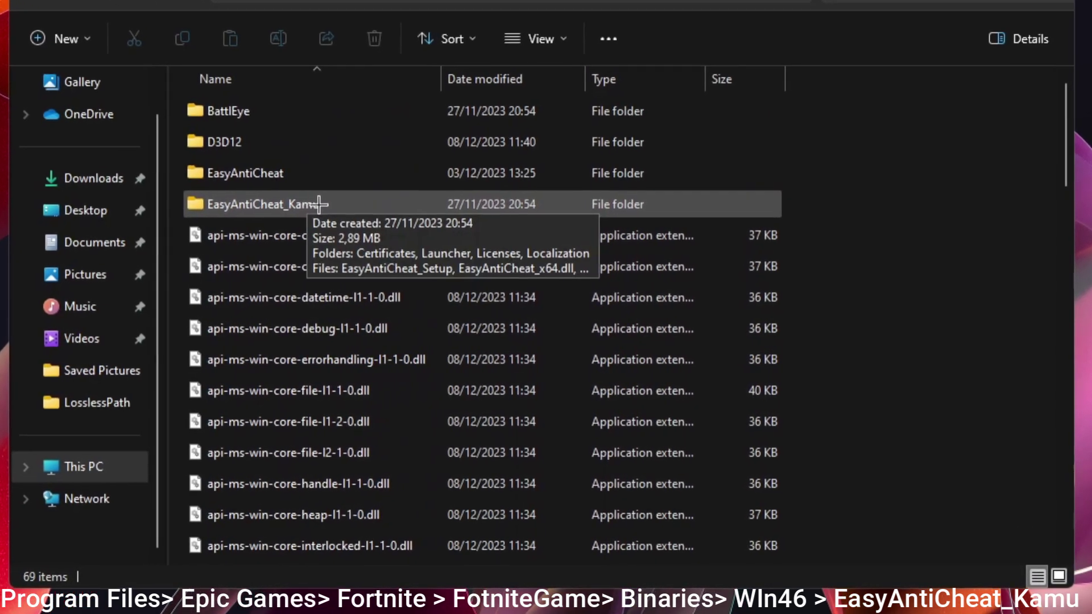
Step: Open EasyAntiCheat_Kamu, then close the Easy Anti-Cheat Service Setup window that appears
{"action": "double_click", "coordinate": [320, 206]}
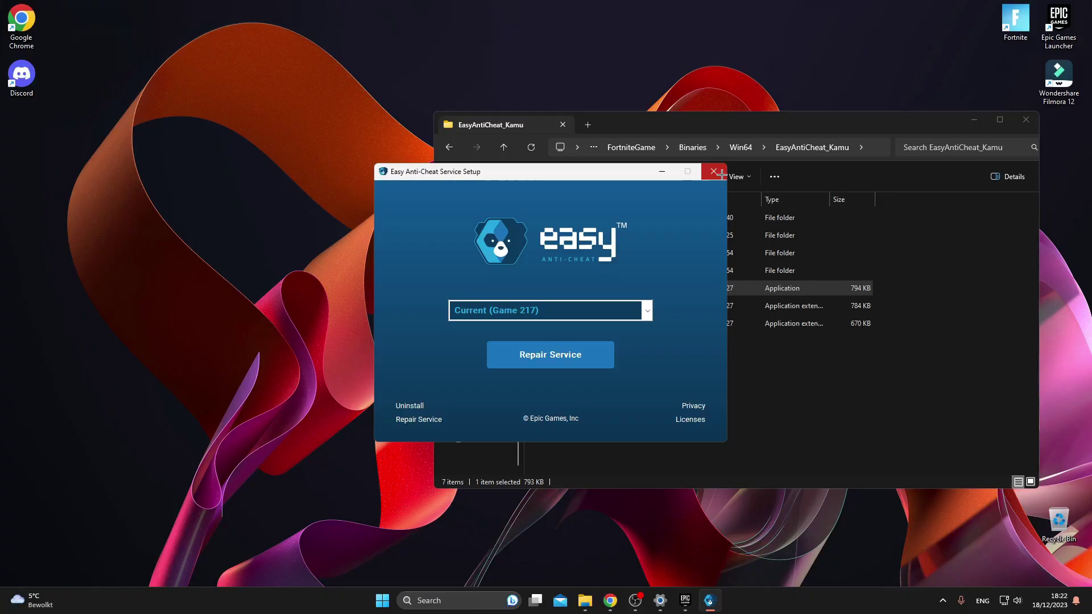
{"action": "left_click", "coordinate": [713, 172]}
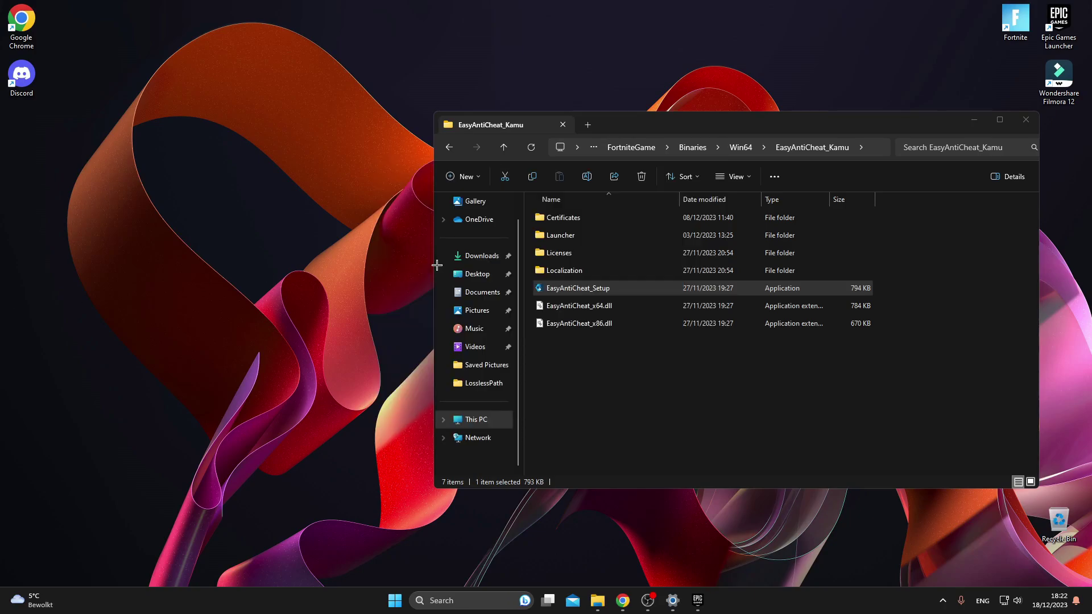
Step: In the Win64 folder, make FortniteClient-Win64-Shipping override high DPI scaling and apply
{"action": "left_click", "coordinate": [741, 147]}
{"action": "scroll", "coordinate": [743, 341], "scroll_direction": "down", "scroll_amount": 15}
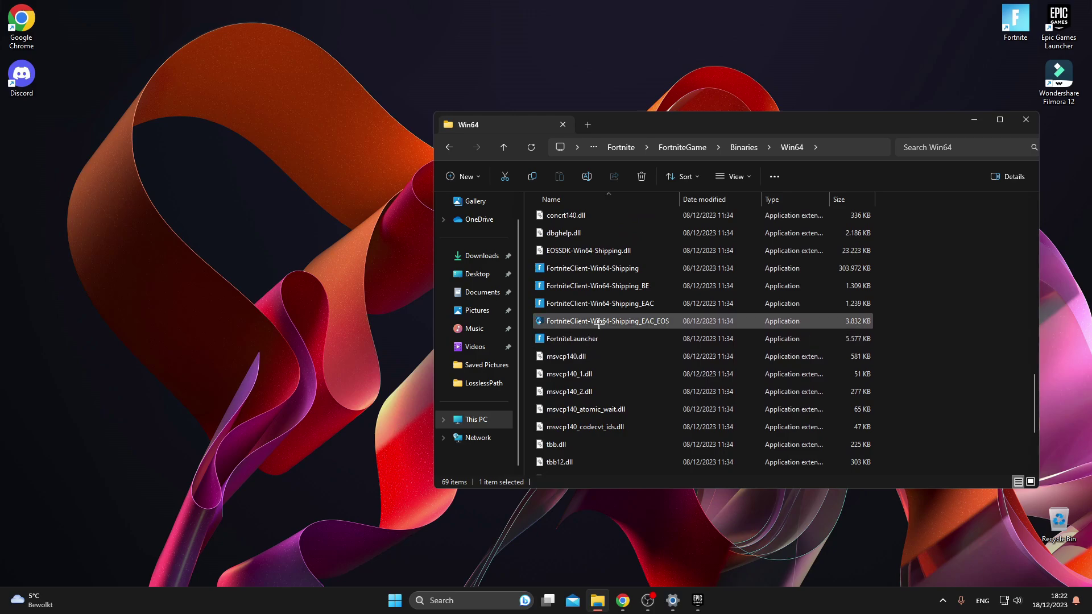
{"action": "left_click", "coordinate": [626, 270]}
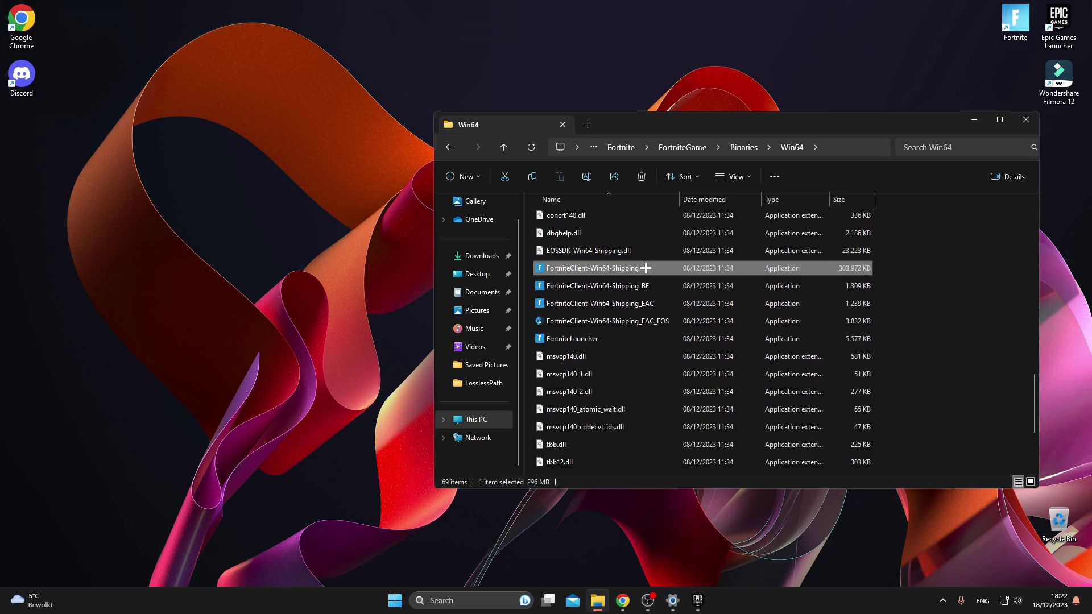
{"action": "right_click", "coordinate": [660, 269]}
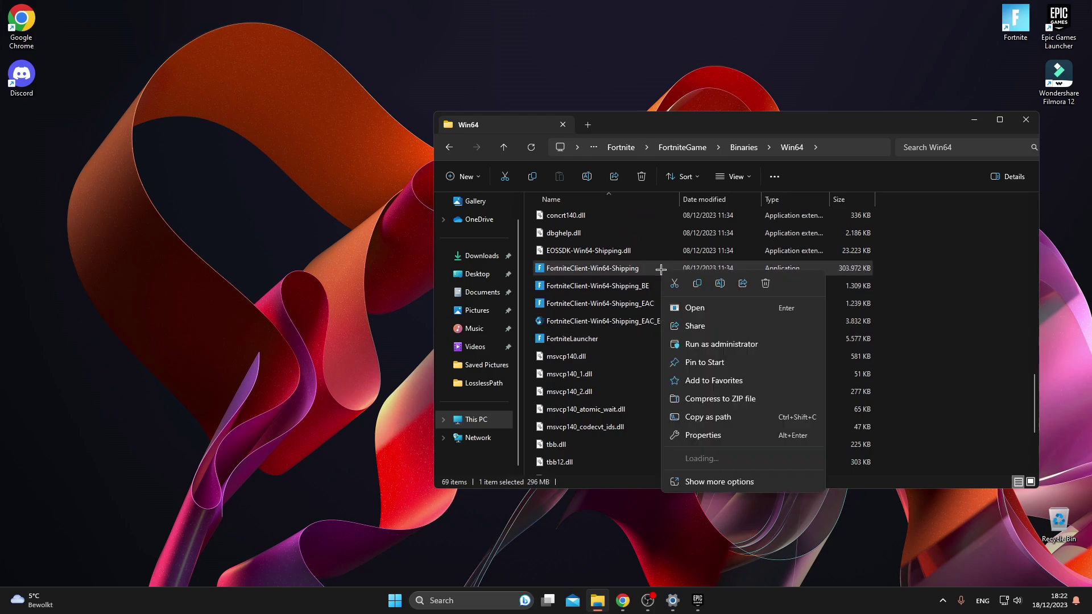
{"action": "left_click", "coordinate": [725, 434]}
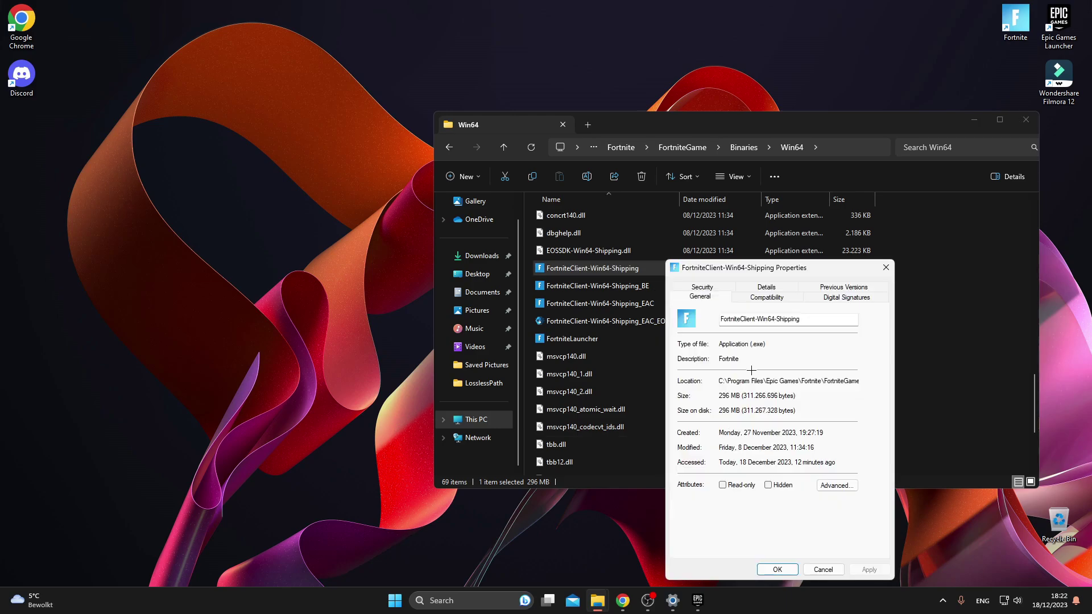
{"action": "left_click", "coordinate": [765, 297]}
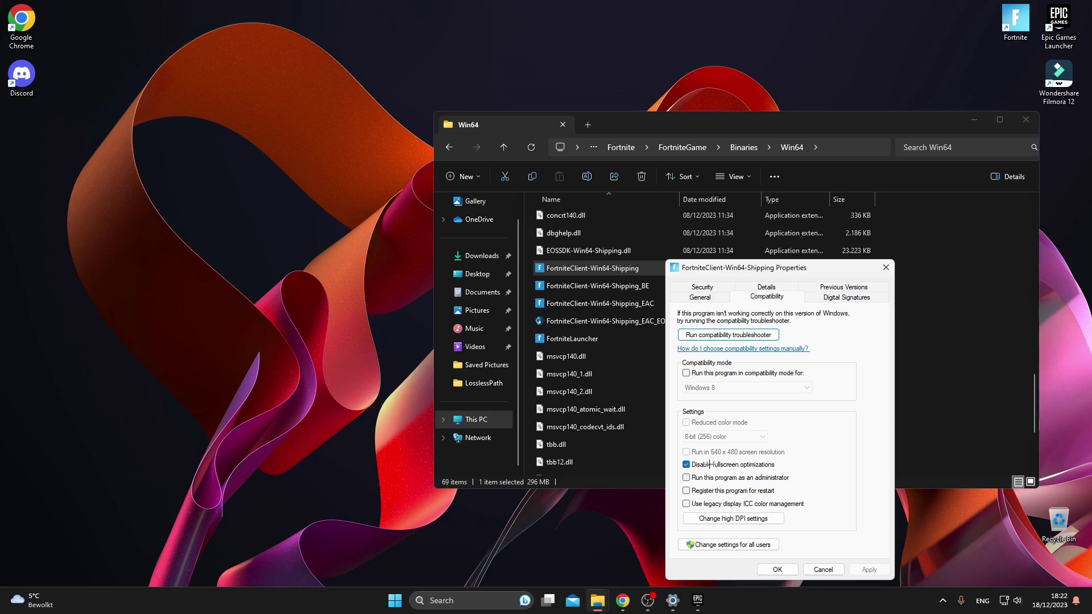
{"action": "left_click", "coordinate": [734, 517]}
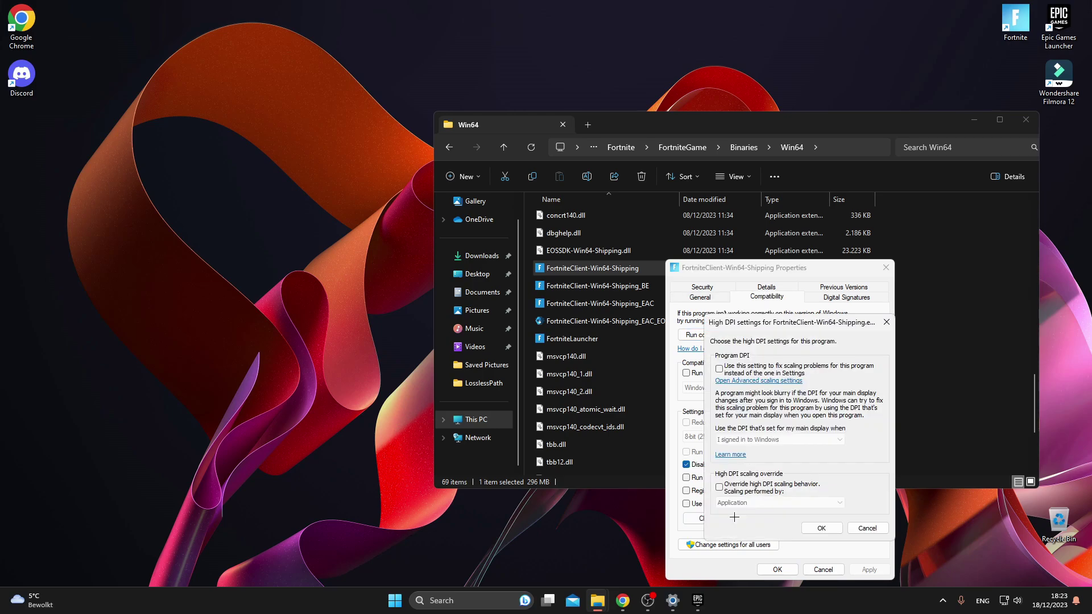
{"action": "left_click", "coordinate": [719, 487]}
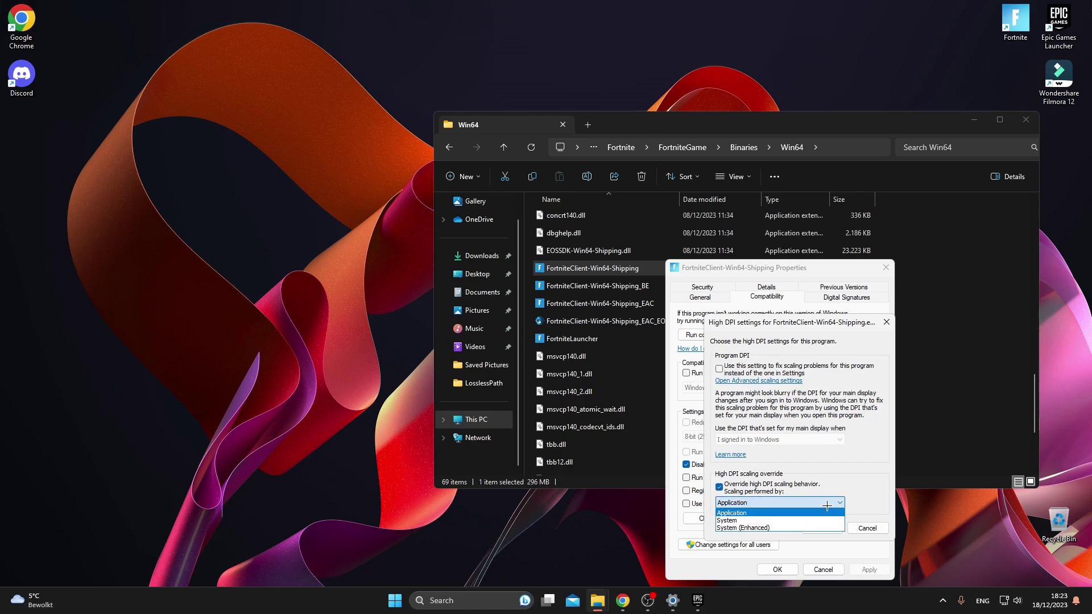
{"action": "left_click", "coordinate": [822, 528]}
{"action": "left_click", "coordinate": [870, 570]}
{"action": "left_click", "coordinate": [777, 569]}
Step: Enable the high DPI scaling override for FortniteClient-Win64-Shipping_BE and apply
{"action": "right_click", "coordinate": [650, 287]}
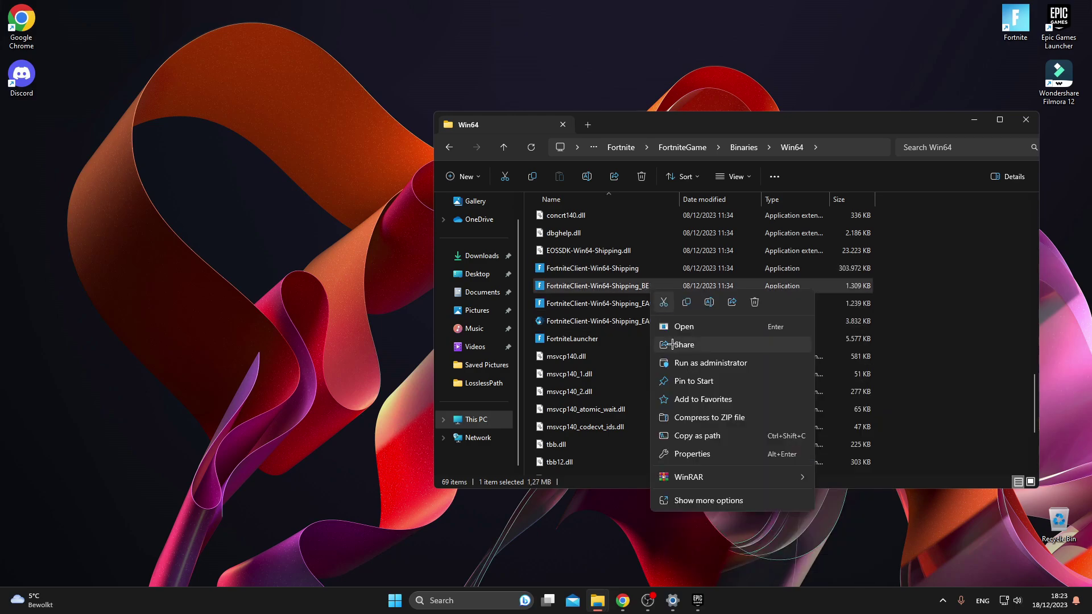
{"action": "left_click", "coordinate": [713, 454]}
{"action": "left_click", "coordinate": [739, 298]}
{"action": "left_click", "coordinate": [708, 518]}
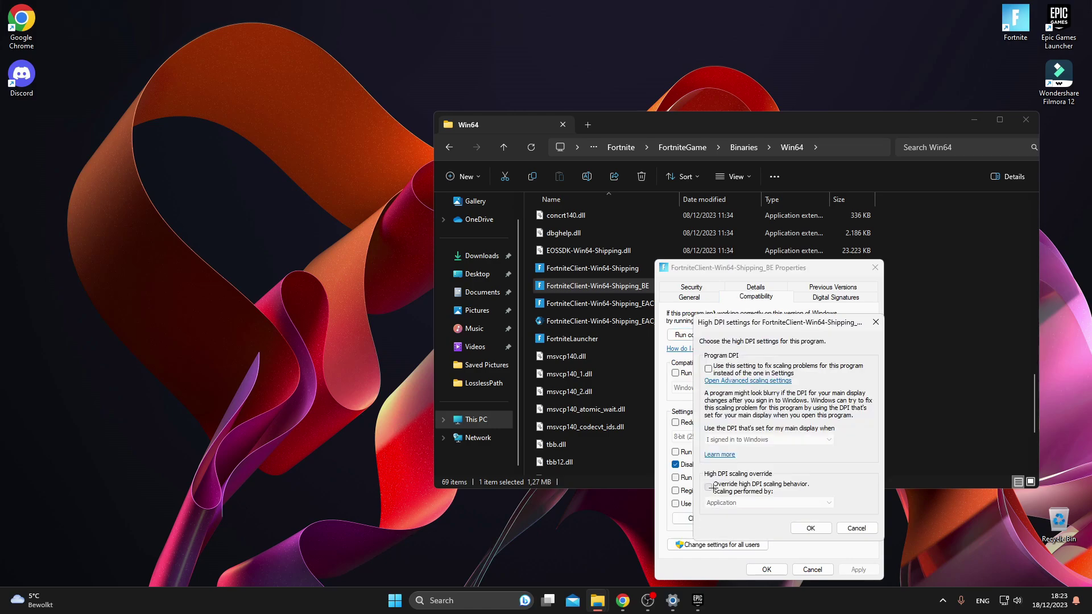
{"action": "left_click", "coordinate": [708, 487]}
{"action": "left_click", "coordinate": [810, 528]}
{"action": "left_click", "coordinate": [858, 570]}
{"action": "left_click", "coordinate": [766, 569]}
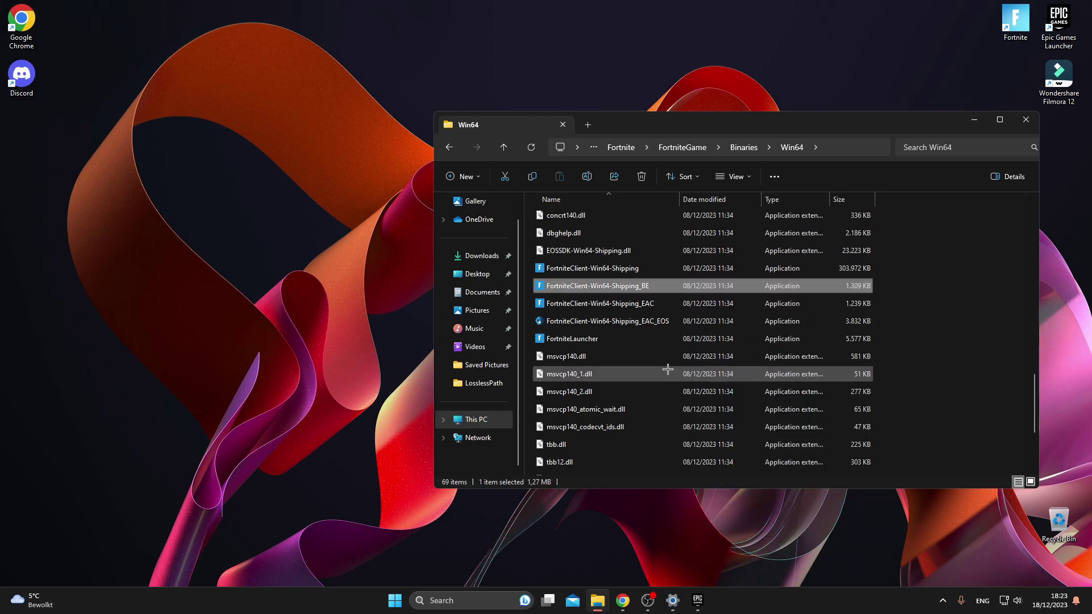
Step: Enable the high DPI scaling override for FortniteClient-Win64-Shipping_EAC and save
{"action": "left_click", "coordinate": [619, 304]}
{"action": "right_click", "coordinate": [620, 304]}
{"action": "left_click", "coordinate": [739, 473]}
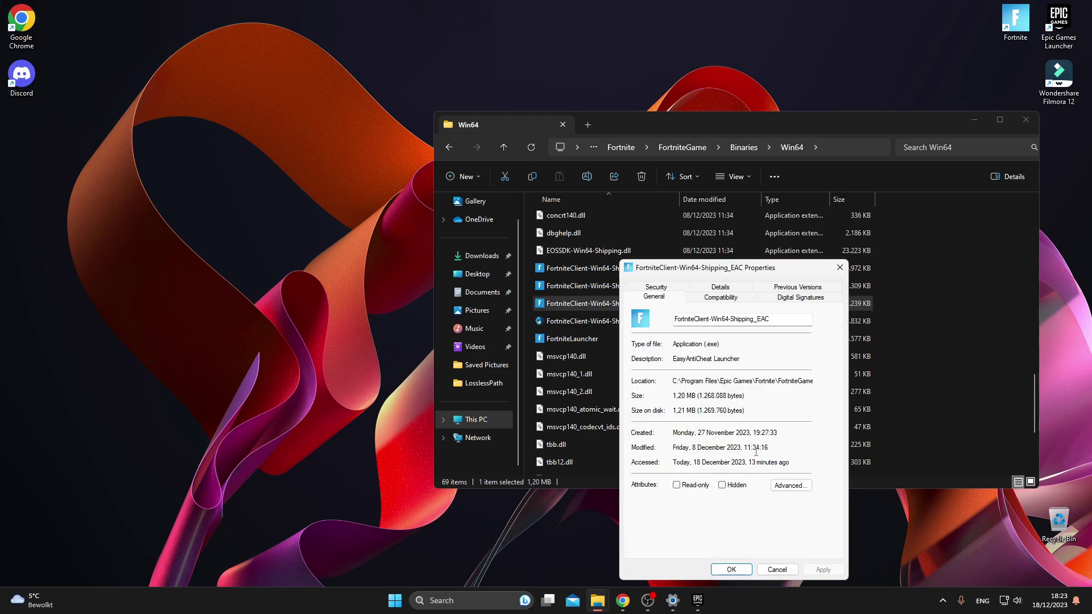
{"action": "left_click", "coordinate": [712, 298]}
{"action": "left_click", "coordinate": [705, 519]}
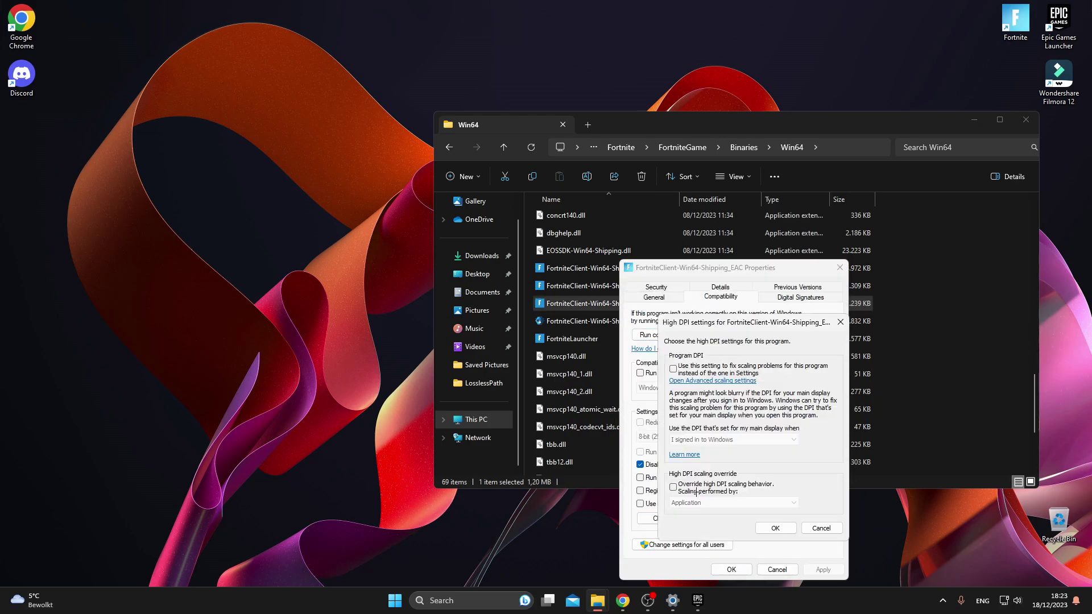
{"action": "left_click", "coordinate": [762, 529]}
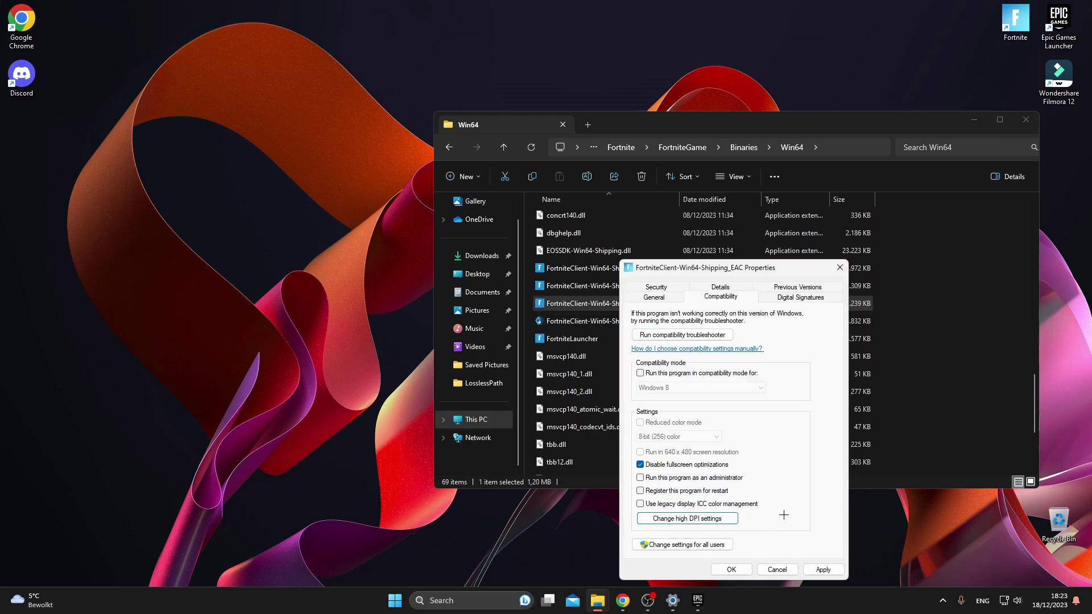
{"action": "left_click", "coordinate": [731, 569]}
Step: Enable the high DPI scaling override for FortniteLauncher and save
{"action": "right_click", "coordinate": [620, 339]}
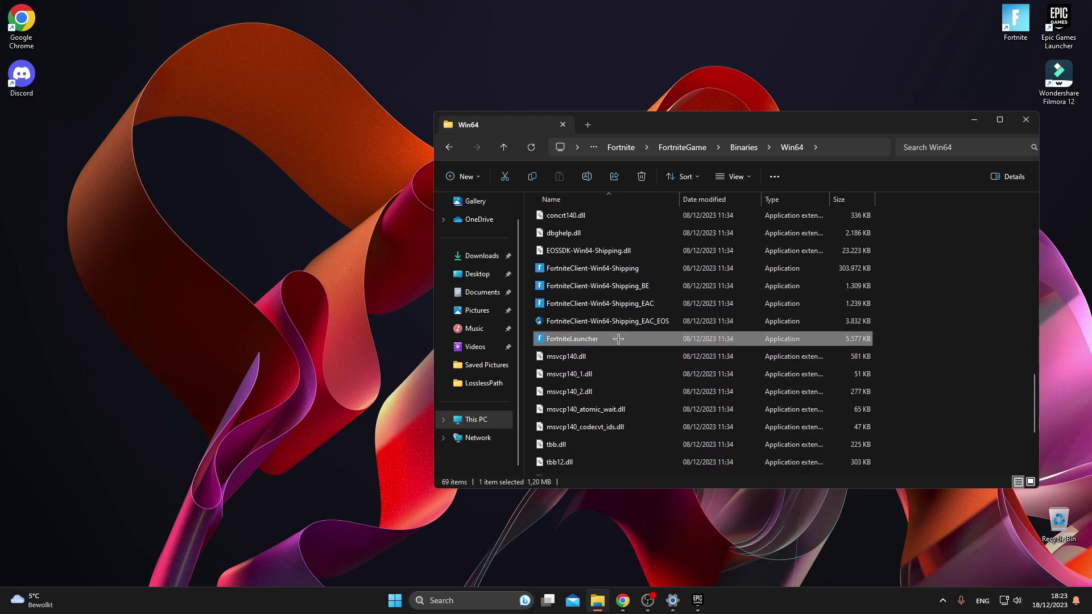
{"action": "left_click", "coordinate": [674, 282]}
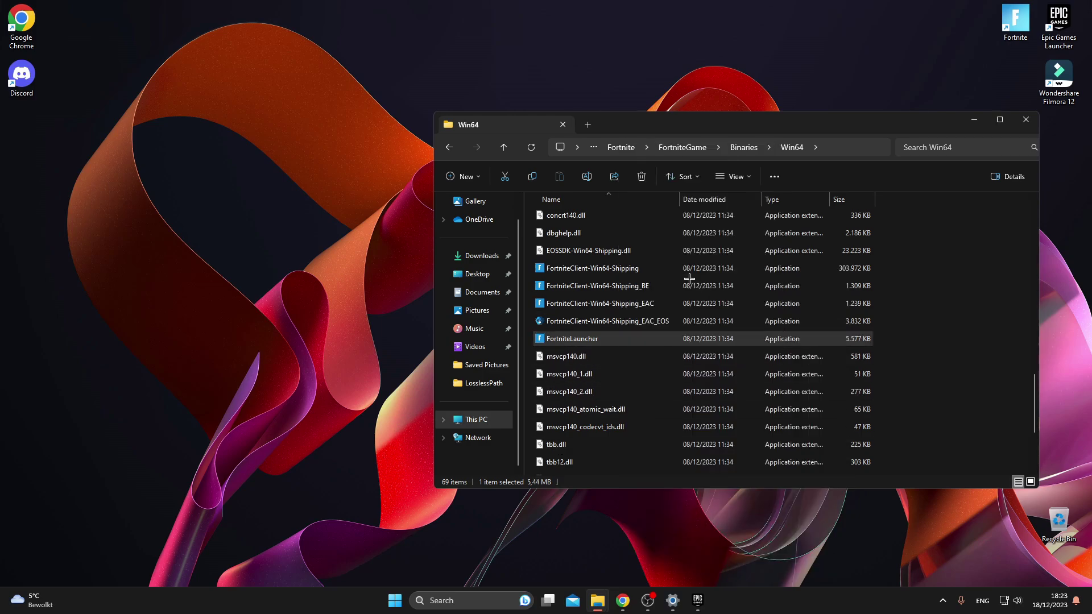
{"action": "left_click", "coordinate": [708, 298]}
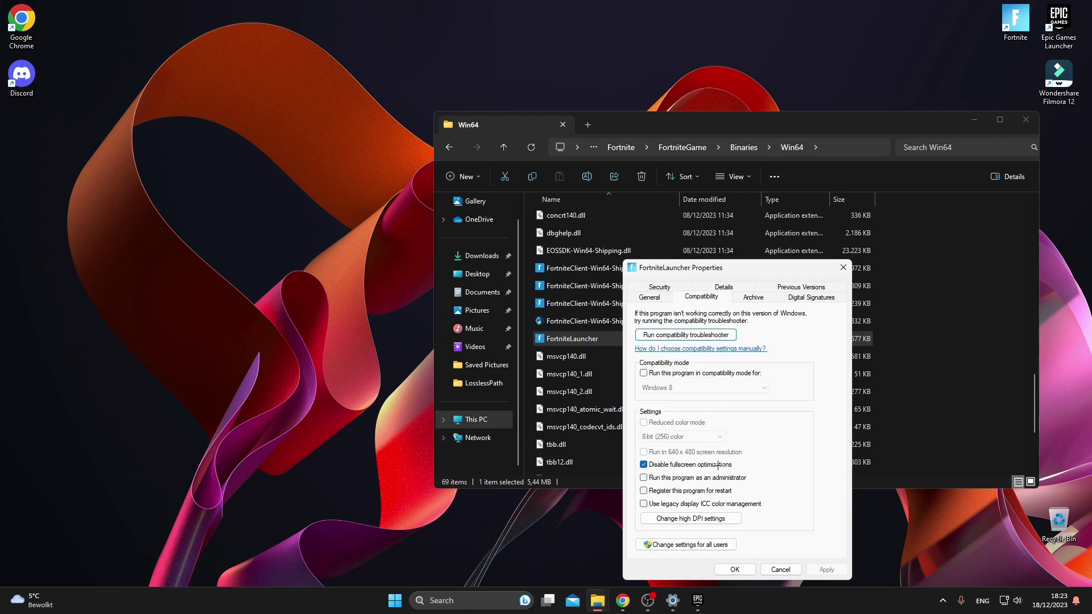
{"action": "left_click", "coordinate": [688, 516]}
{"action": "left_click", "coordinate": [777, 527]}
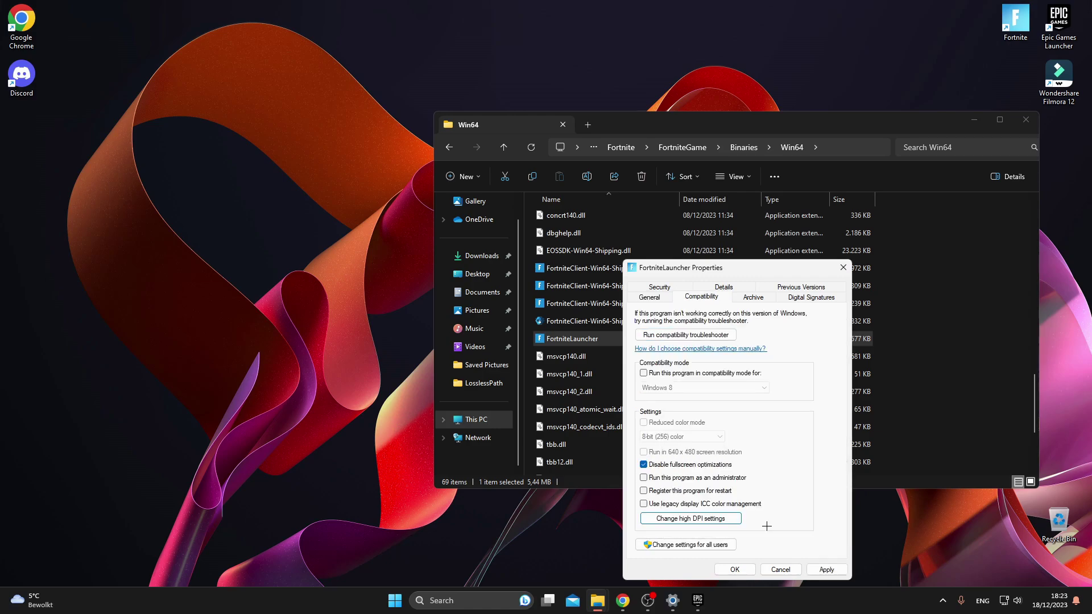
{"action": "left_click", "coordinate": [735, 569]}
Step: Close File Explorer and launch NVIDIA GeForce Experience from the system tray
{"action": "key", "text": "alt+F4"}
{"action": "left_click", "coordinate": [943, 600]}
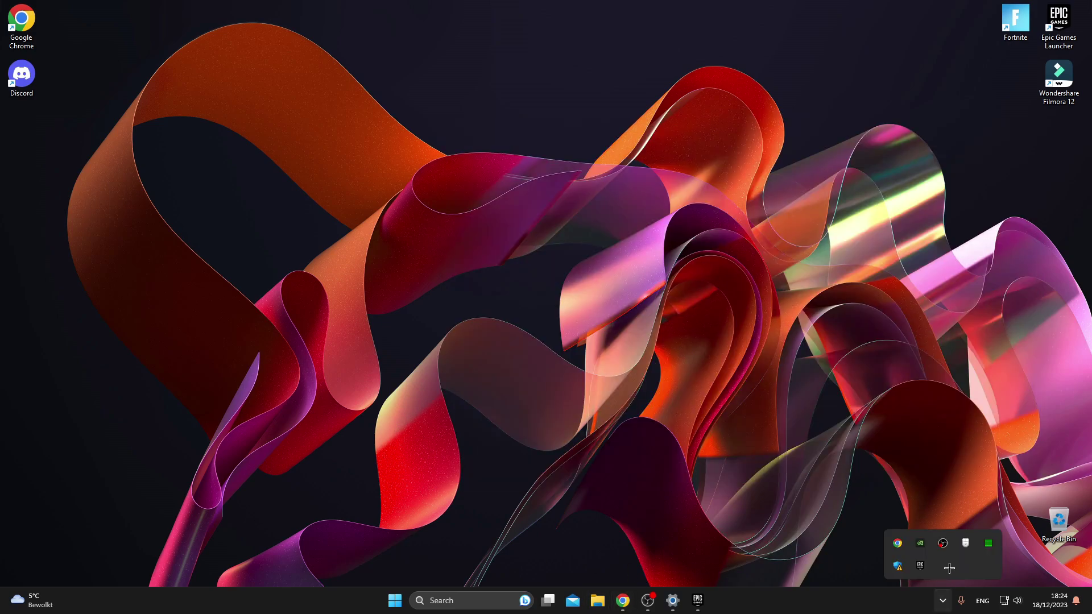
{"action": "right_click", "coordinate": [920, 542]}
{"action": "left_click", "coordinate": [965, 519]}
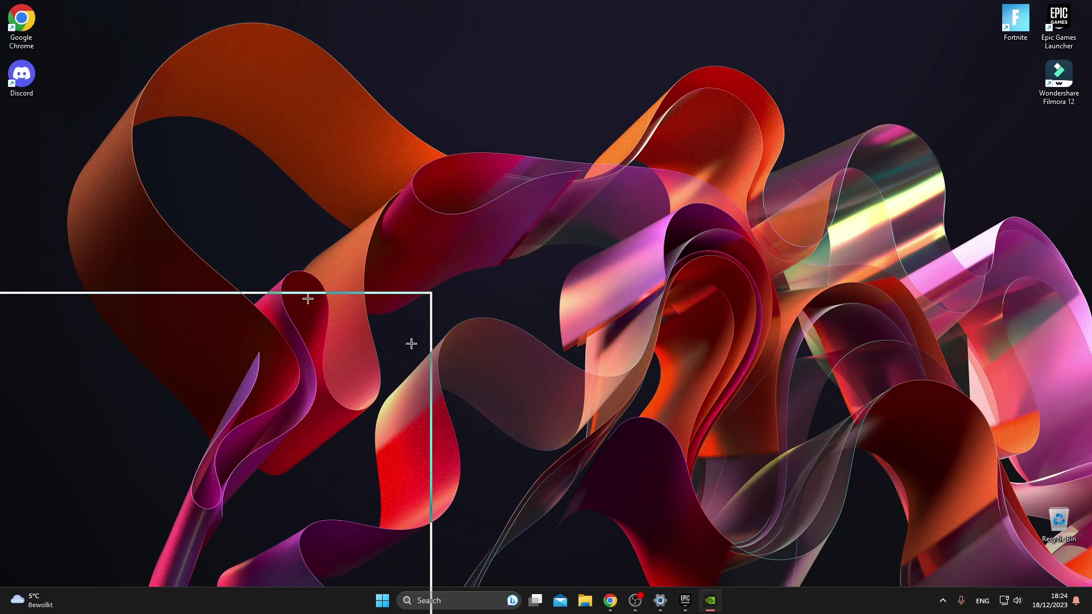
Step: On the maximised Drivers page, expand the Game Ready Driver 546.33 release notes
{"action": "left_click", "coordinate": [102, 36]}
{"action": "double_click", "coordinate": [479, 37]}
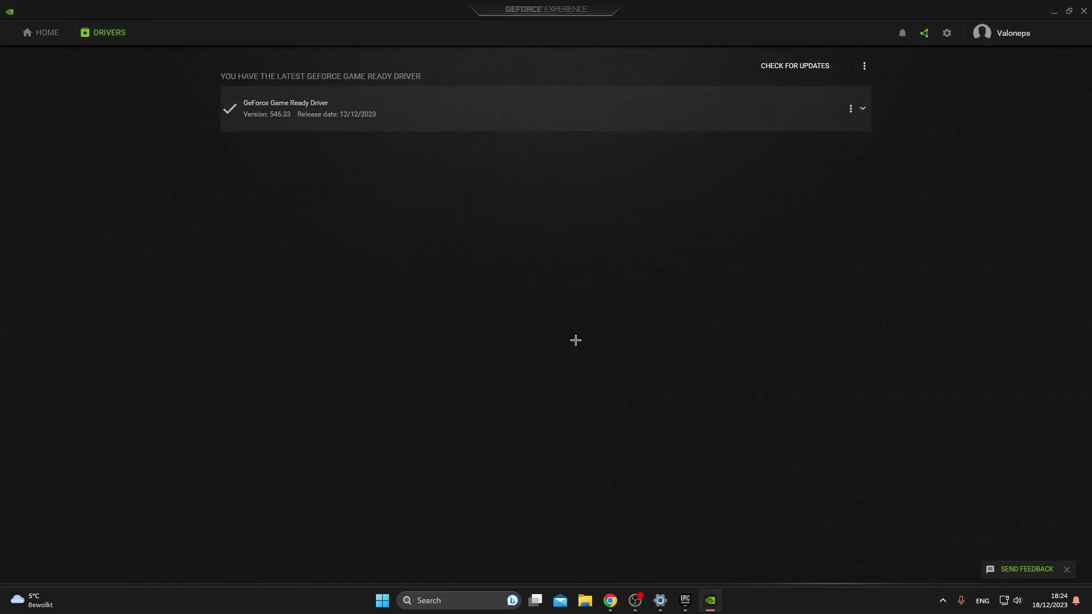
{"action": "left_click", "coordinate": [863, 109]}
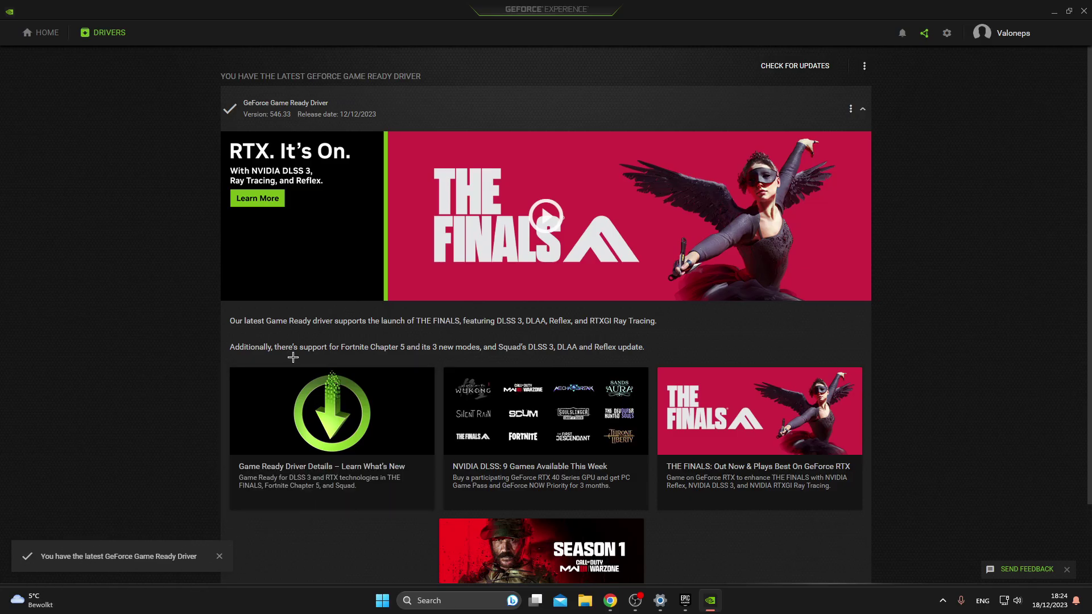
Step: Search 'performance' and confirm Custom visual effects keeping only thumbnails and smooth font edges
{"action": "left_click", "coordinate": [461, 601]}
{"action": "type", "text": "pe"}
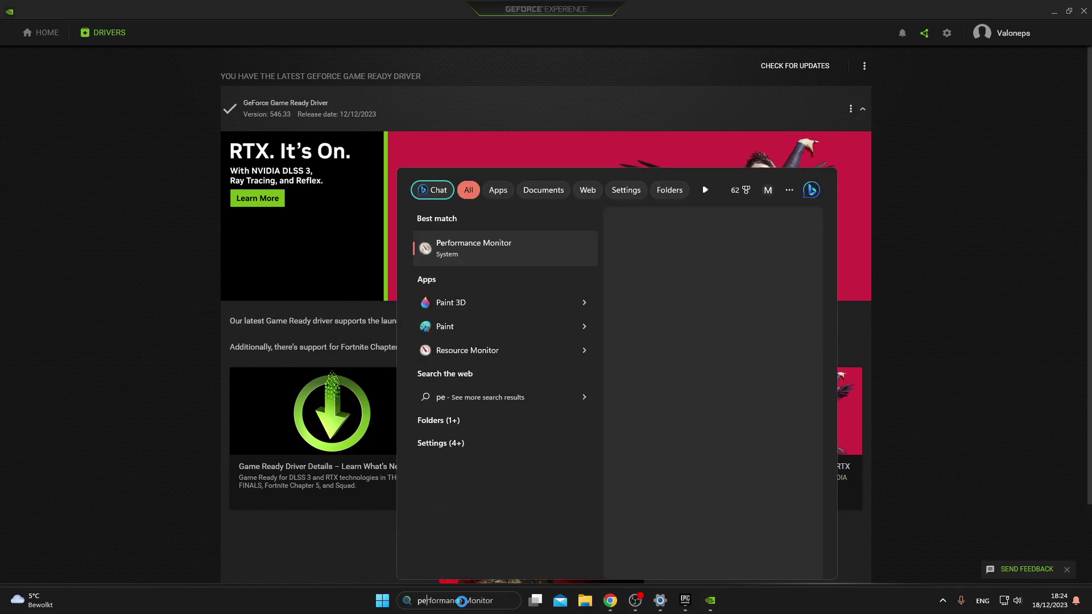
{"action": "type", "text": "rformance"}
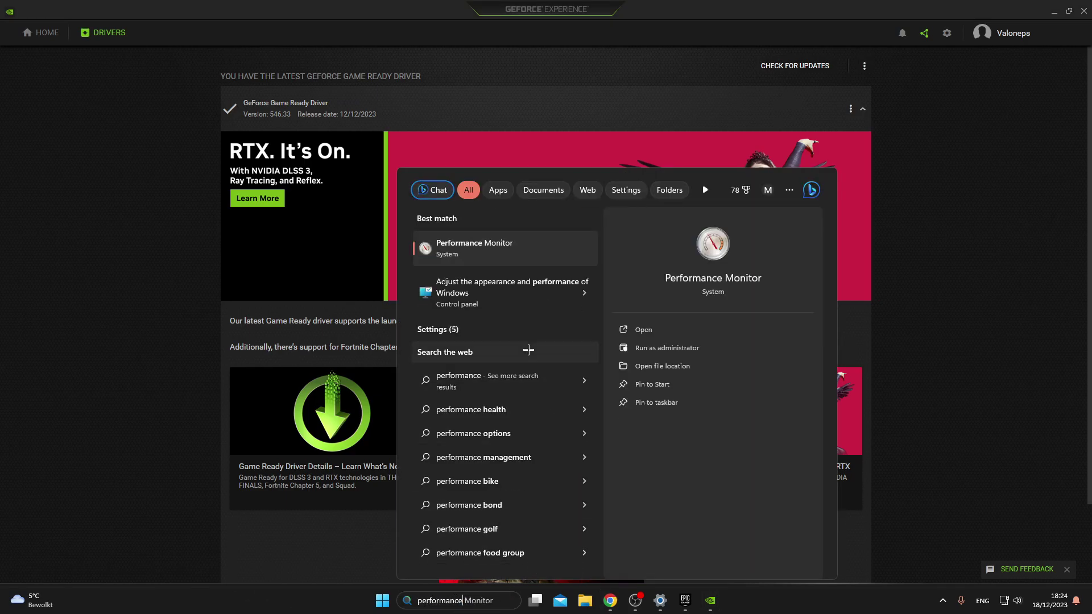
{"action": "left_click", "coordinate": [509, 291]}
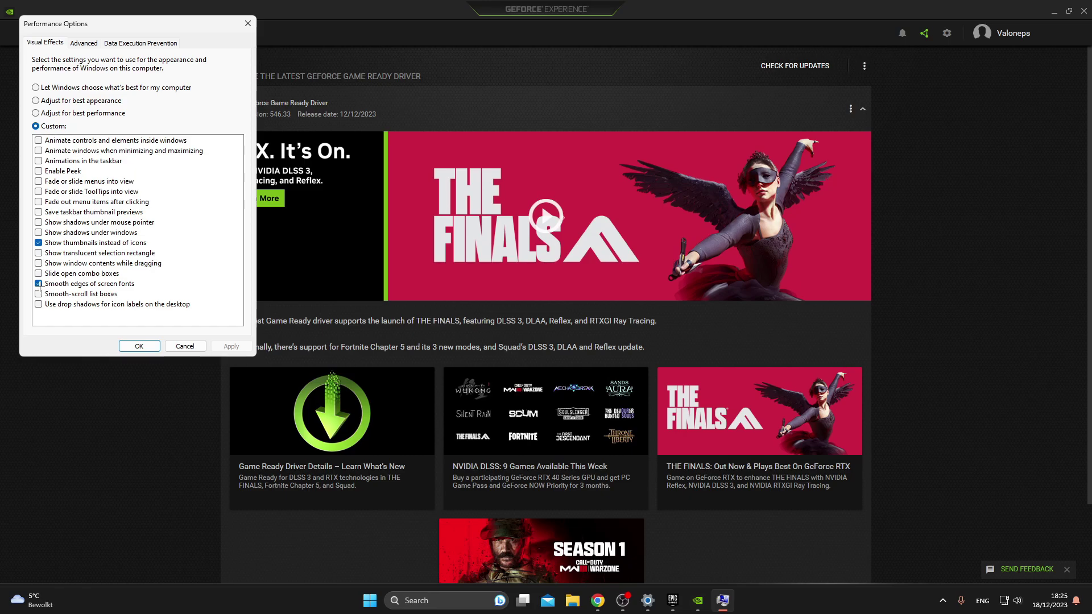
{"action": "left_click", "coordinate": [157, 346]}
Step: Open %temp% and delete all its files, skipping the in-use Wondershare folder
{"action": "key", "text": "super+r"}
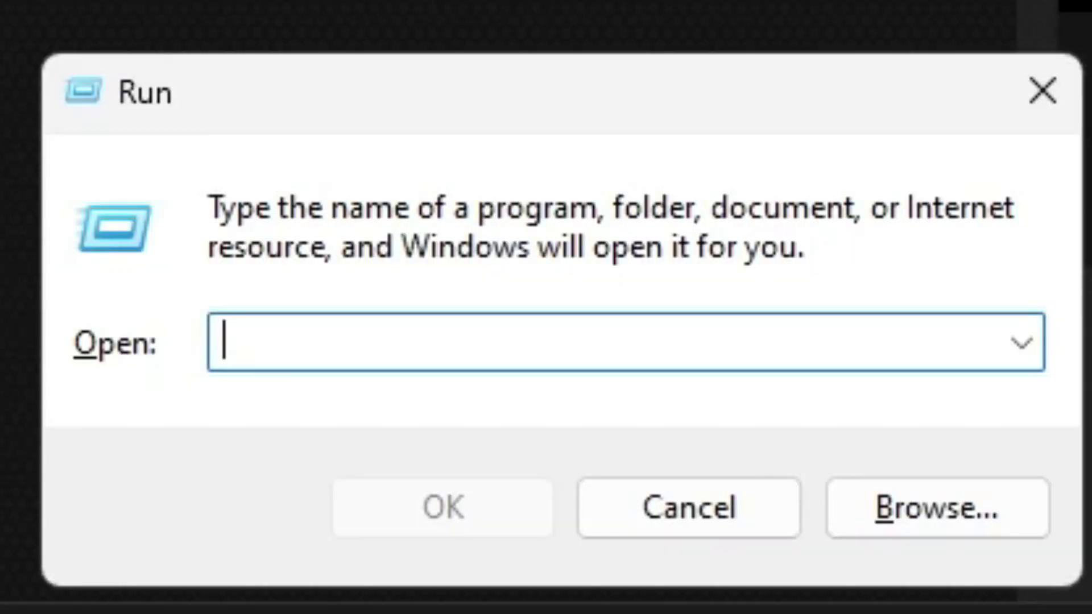
{"action": "type", "text": "%temp%"}
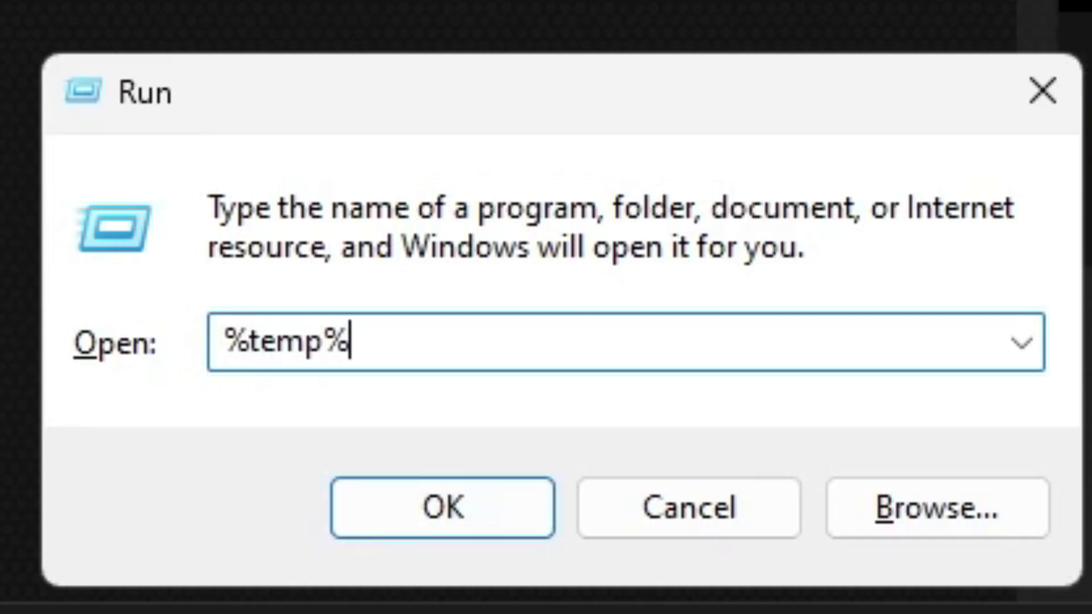
{"action": "key", "text": "Return"}
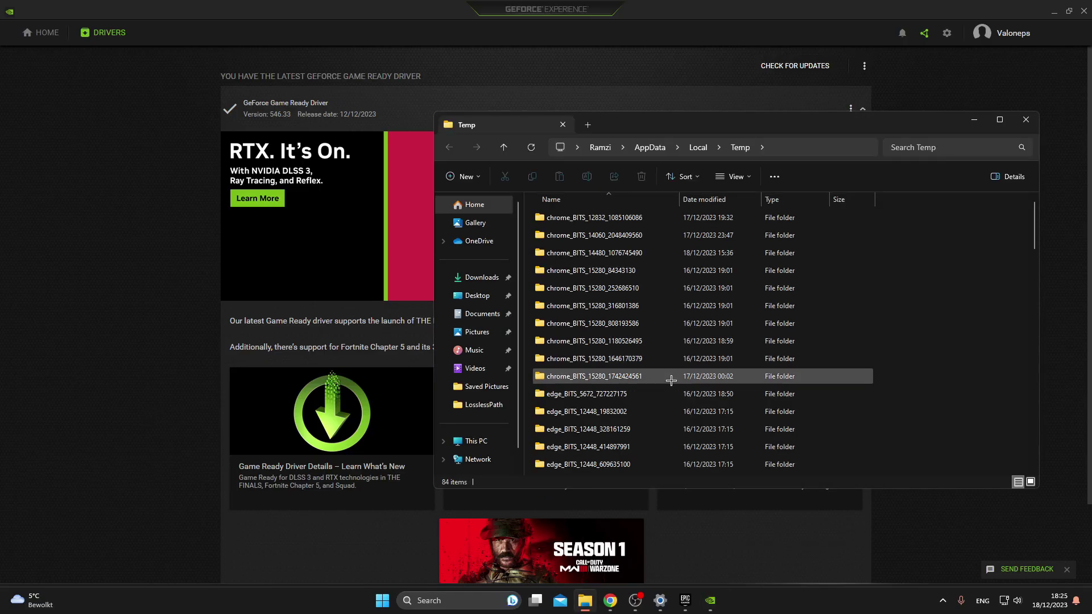
{"action": "scroll", "coordinate": [671, 380], "scroll_direction": "down", "scroll_amount": 14}
{"action": "scroll", "coordinate": [721, 304], "scroll_direction": "up", "scroll_amount": 5}
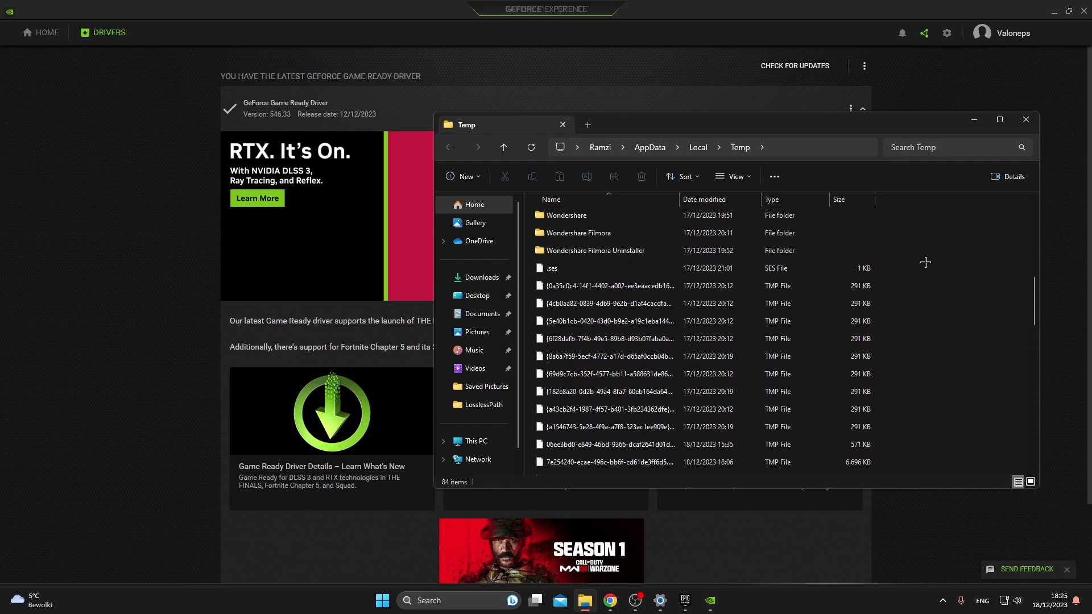
{"action": "key", "text": "ctrl+a"}
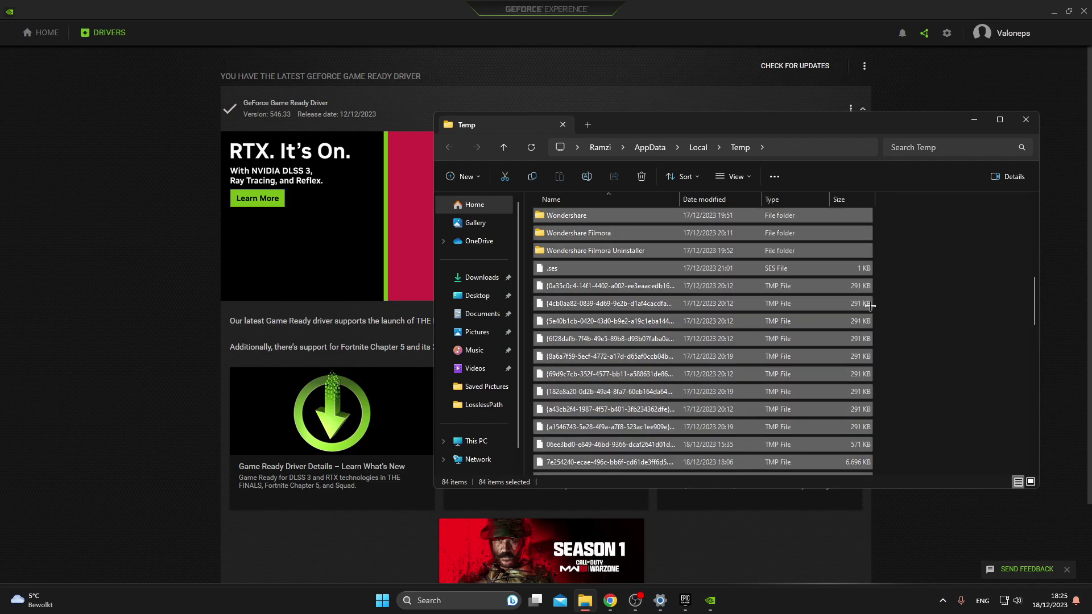
{"action": "left_click", "coordinate": [641, 177]}
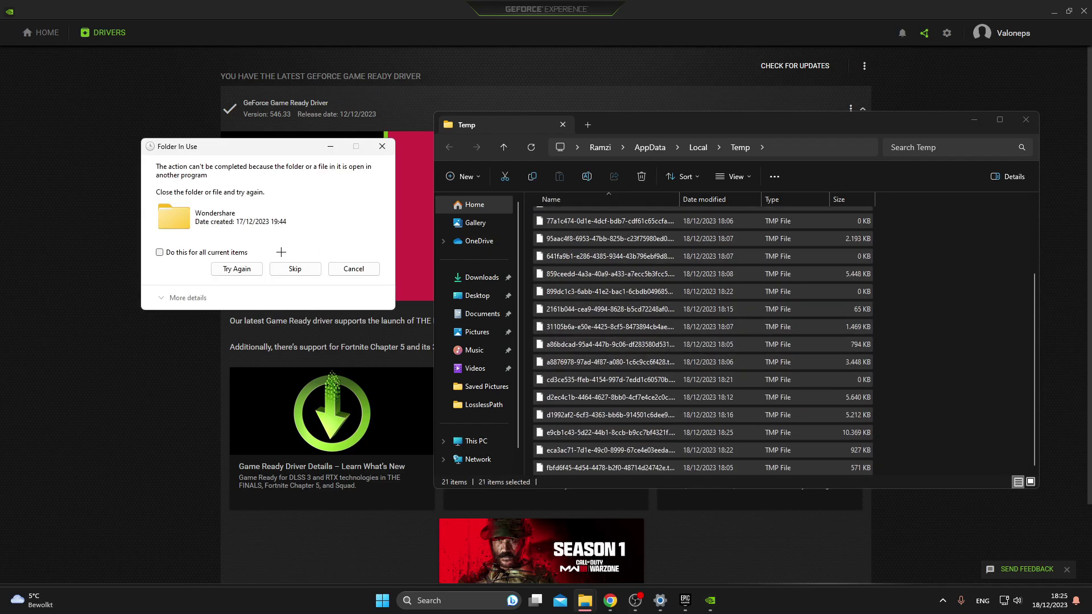
{"action": "left_click", "coordinate": [304, 270]}
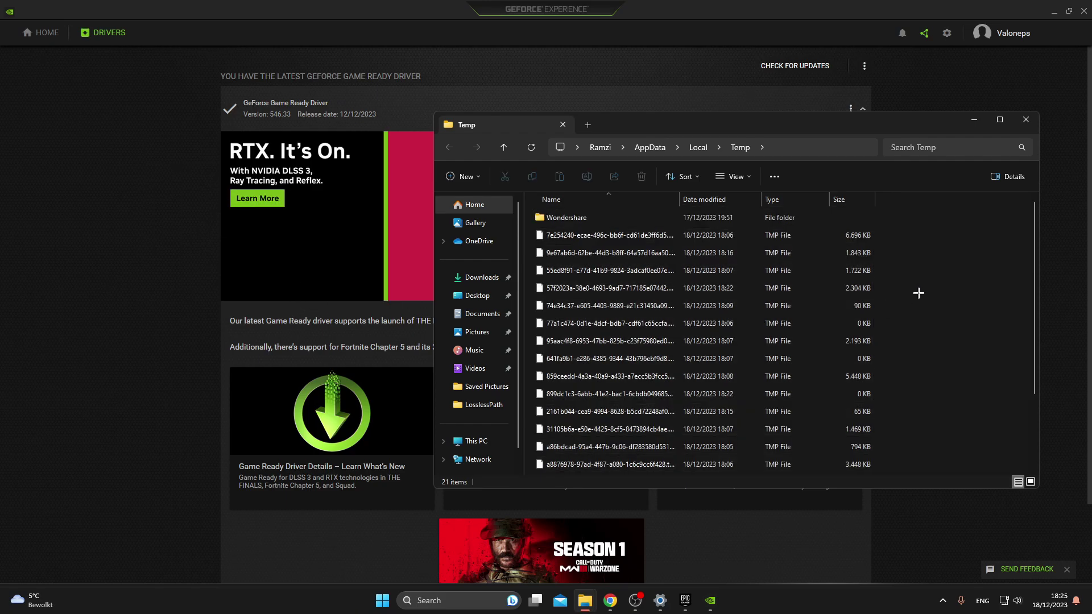
{"action": "left_click", "coordinate": [1027, 121]}
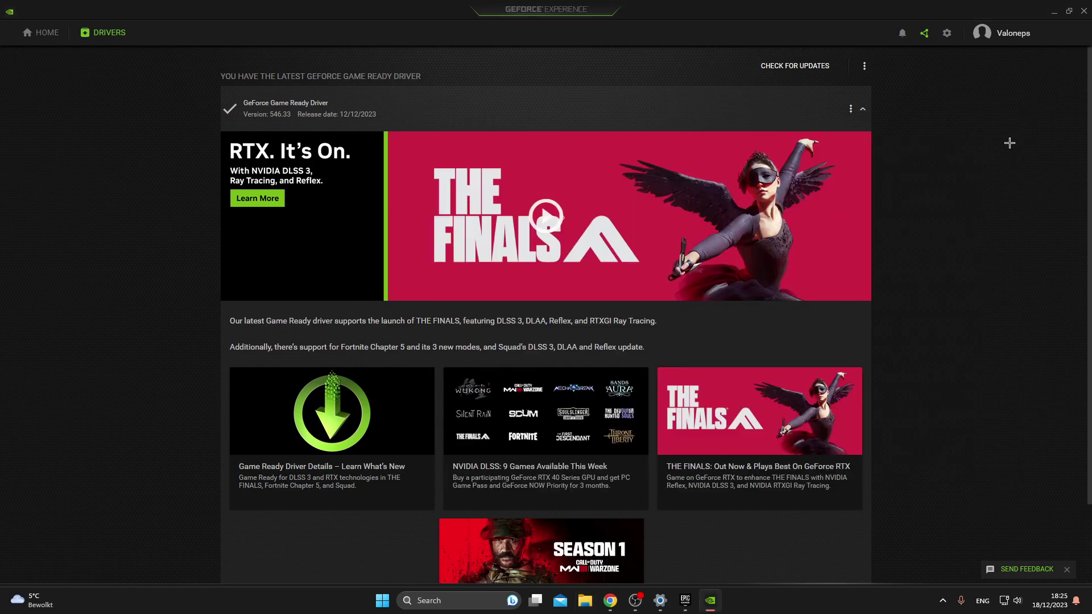
Step: Open the Windows Temp folder and delete all its files
{"action": "key", "text": "super+r"}
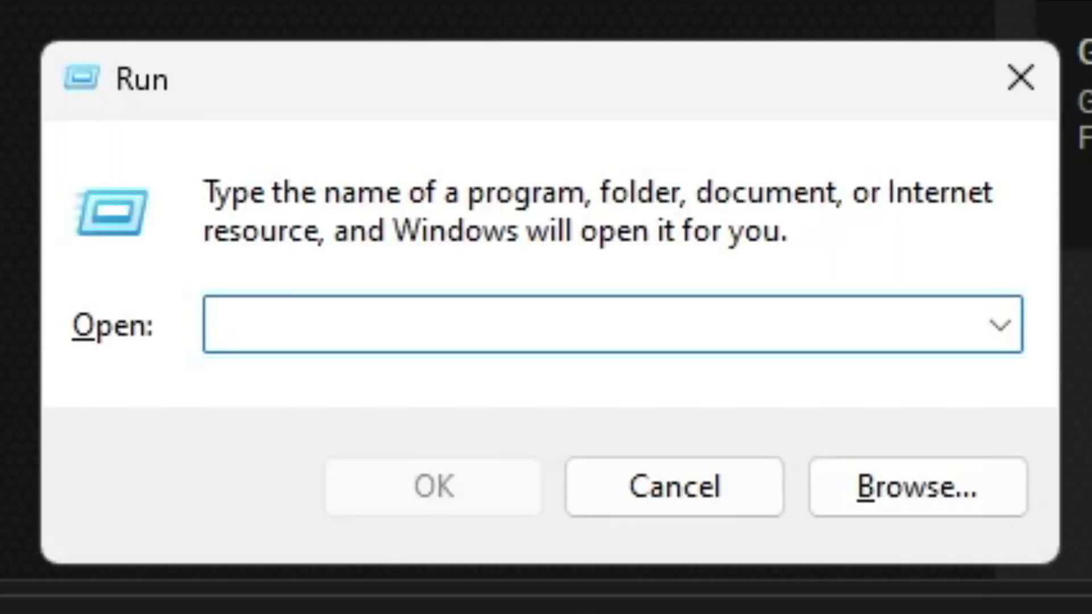
{"action": "type", "text": "temp"}
{"action": "key", "text": "Return"}
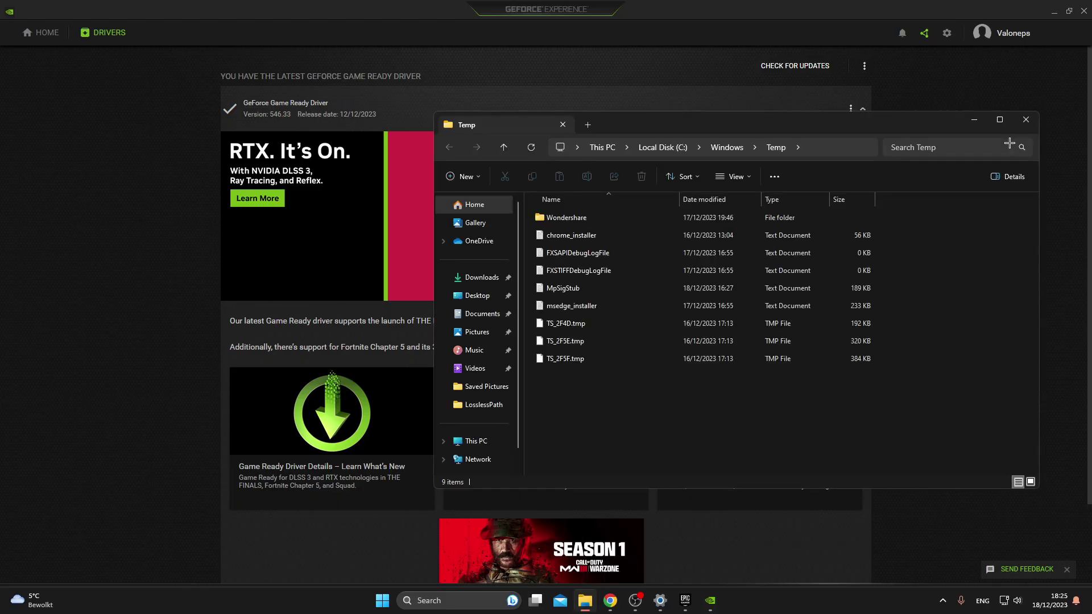
{"action": "key", "text": "ctrl+a"}
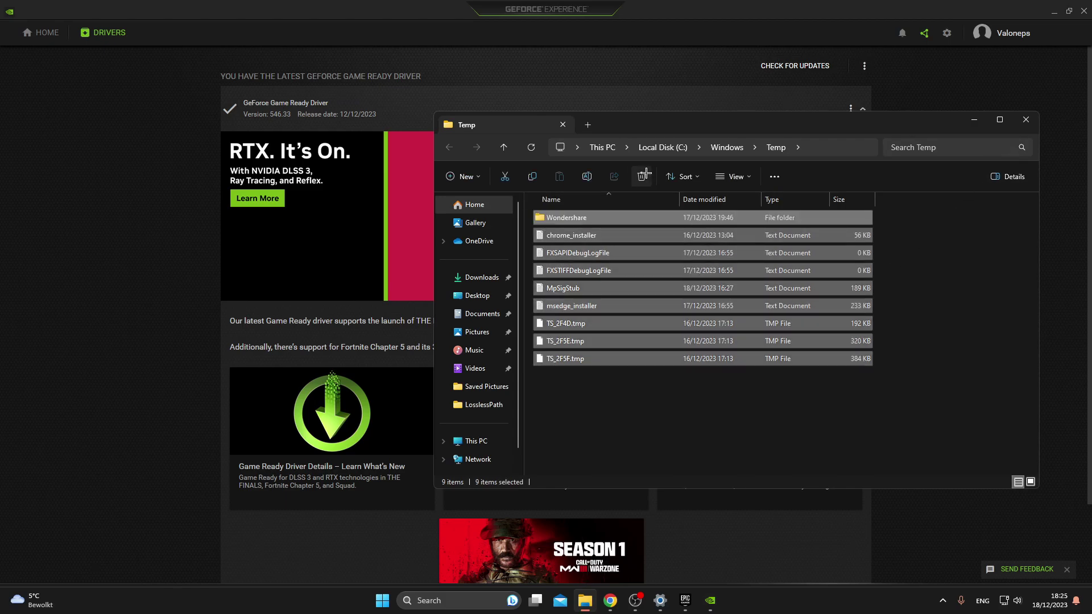
{"action": "left_click", "coordinate": [643, 177]}
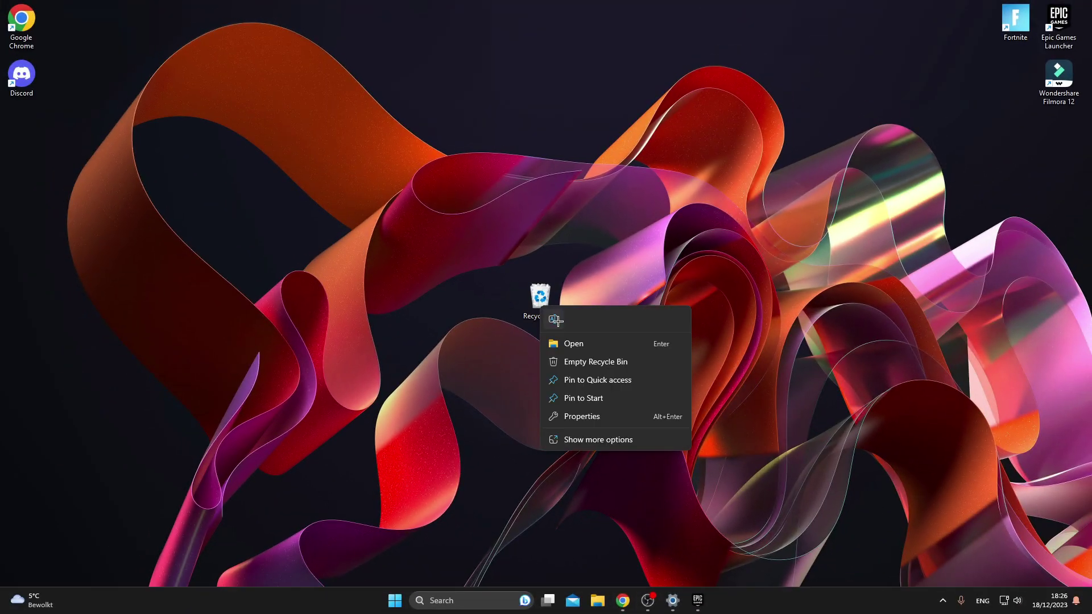
Step: Empty the Recycle Bin, permanently deleting its 71 items
{"action": "left_click", "coordinate": [589, 364]}
{"action": "left_click", "coordinate": [586, 314]}
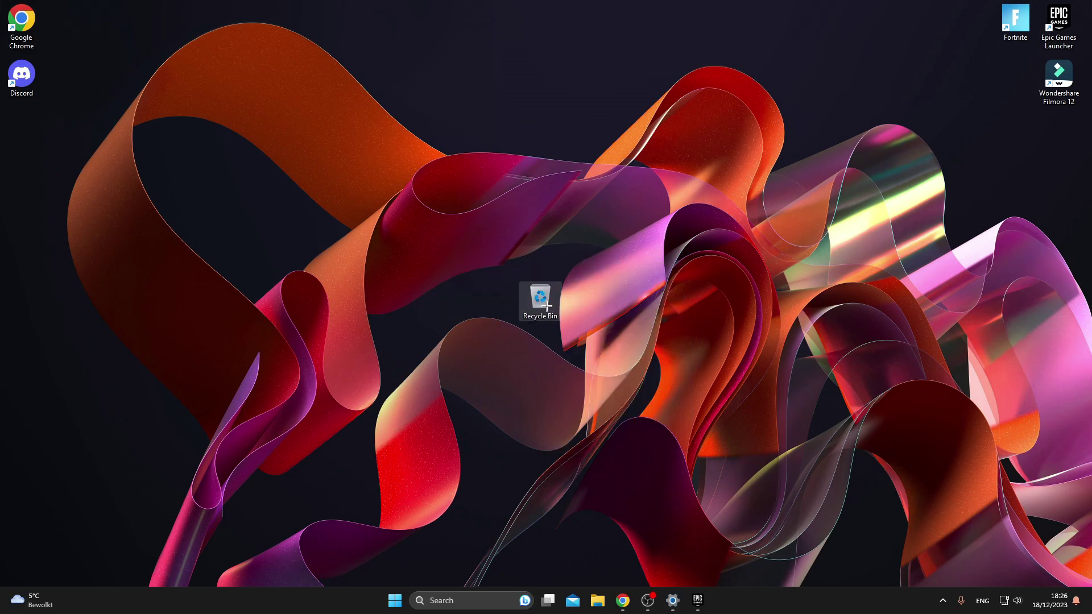
{"action": "left_click_drag", "start_coordinate": [543, 301], "coordinate": [733, 415]}
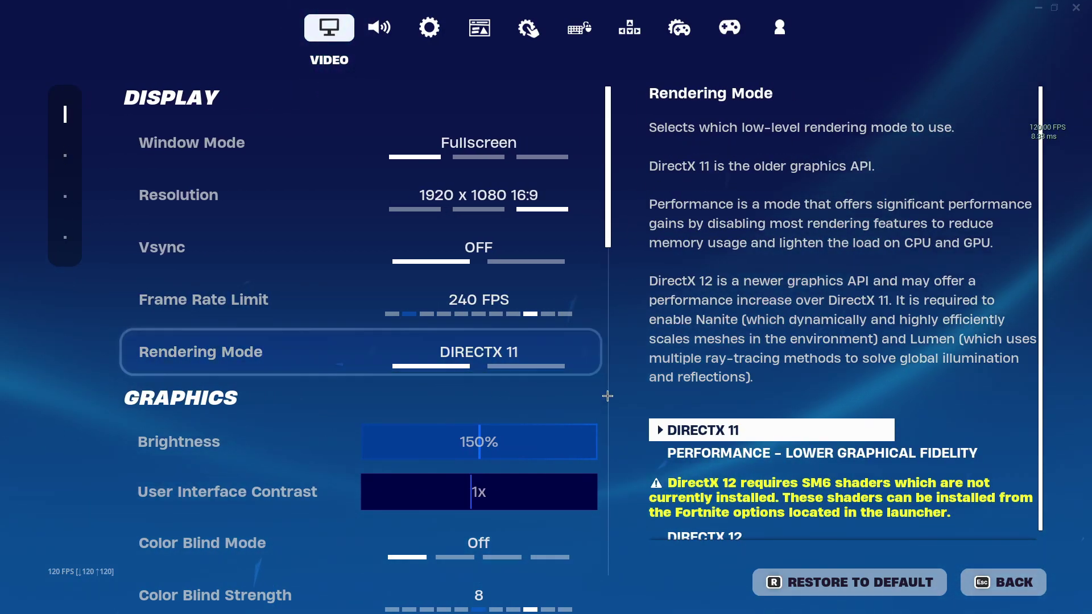
Step: In Fortnite's Video settings, set the 3D Resolution slider to about 85%
{"action": "scroll", "coordinate": [604, 401], "scroll_direction": "down", "scroll_amount": 2}
{"action": "scroll", "coordinate": [599, 413], "scroll_direction": "down", "scroll_amount": 1}
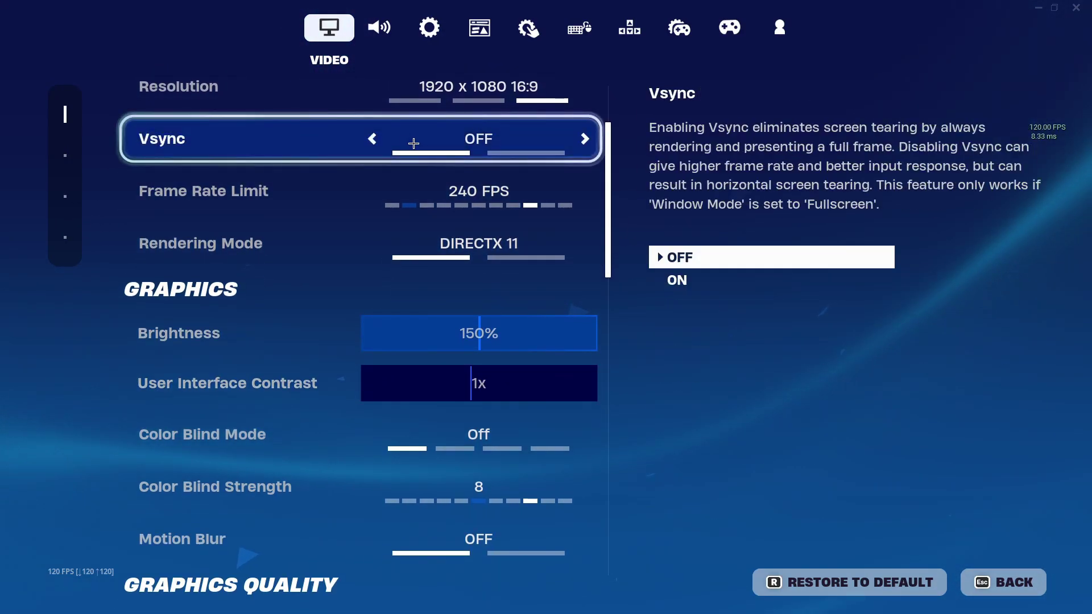
{"action": "scroll", "coordinate": [616, 385], "scroll_direction": "down", "scroll_amount": 2}
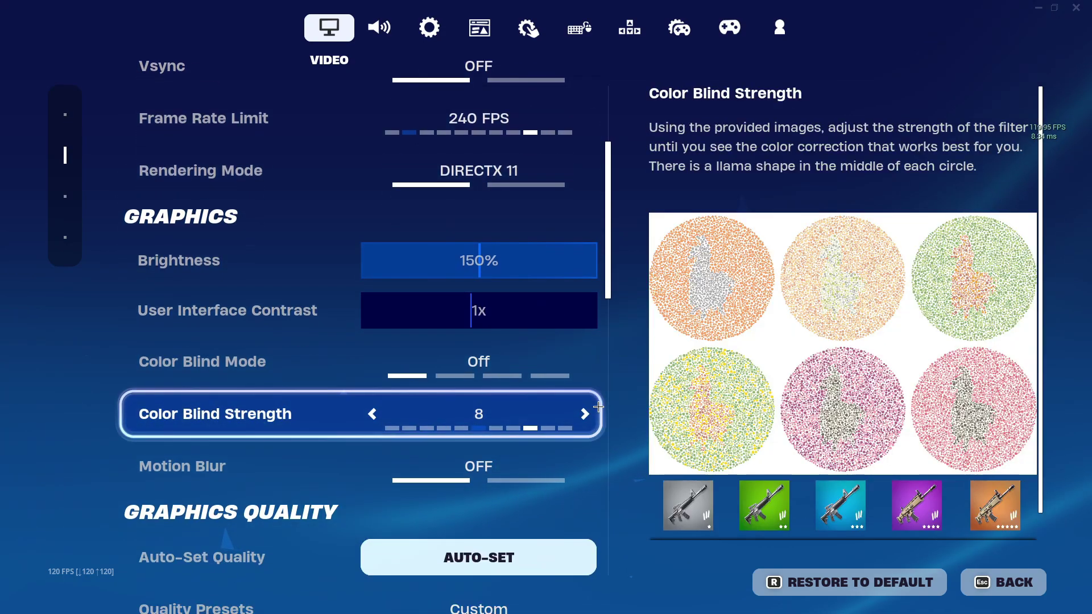
{"action": "scroll", "coordinate": [604, 407], "scroll_direction": "down", "scroll_amount": 2}
{"action": "scroll", "coordinate": [589, 424], "scroll_direction": "down", "scroll_amount": 4}
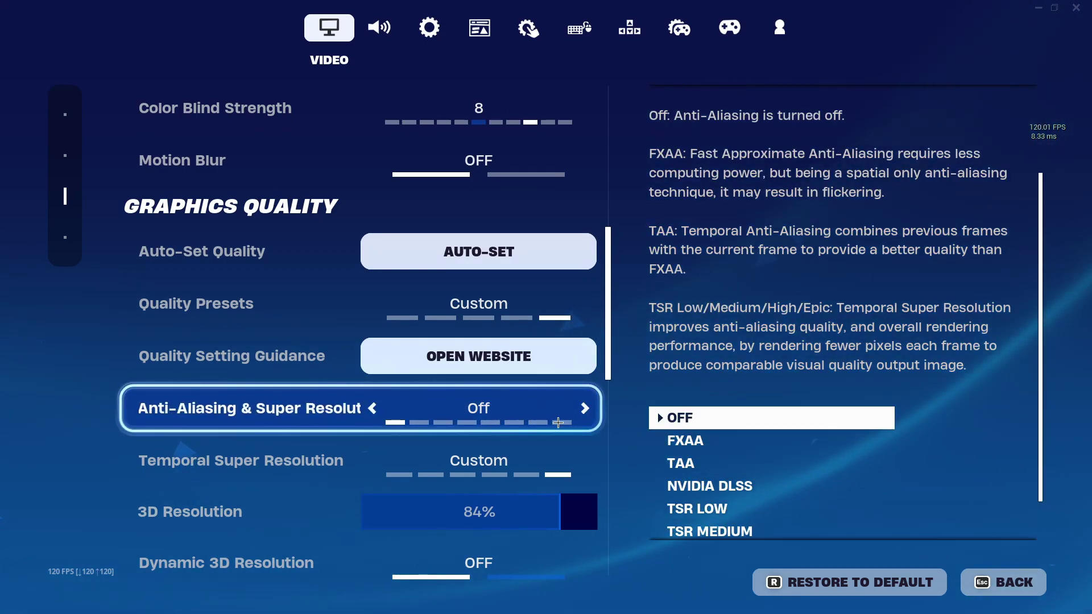
{"action": "scroll", "coordinate": [559, 424], "scroll_direction": "down", "scroll_amount": 1}
{"action": "left_click", "coordinate": [561, 451]}
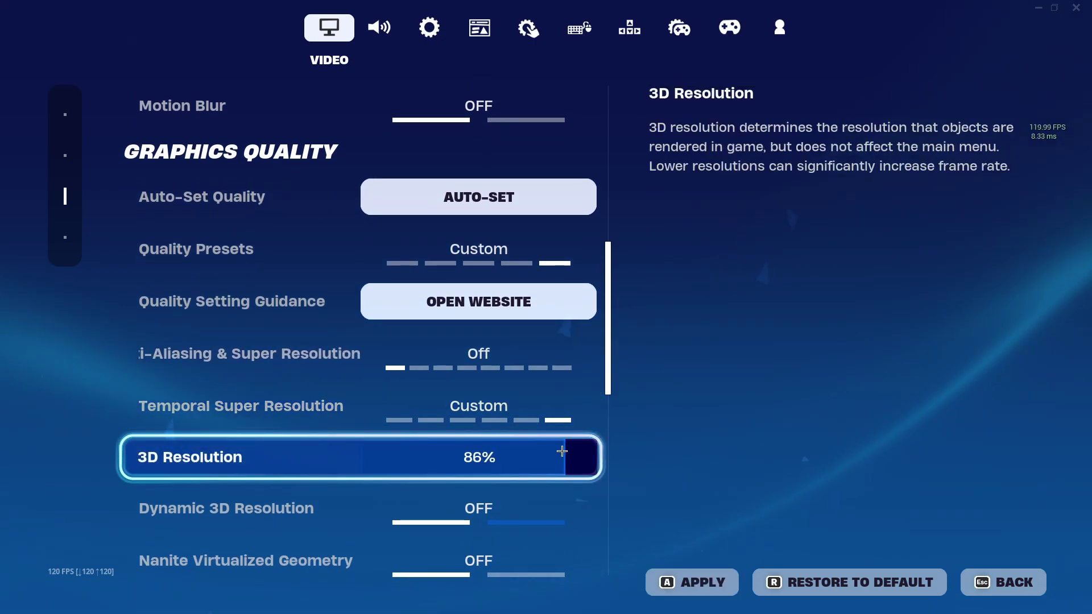
Step: Switch Rendering Mode to Performance – Lower Graphical Fidelity
{"action": "scroll", "coordinate": [604, 364], "scroll_direction": "down", "scroll_amount": 2}
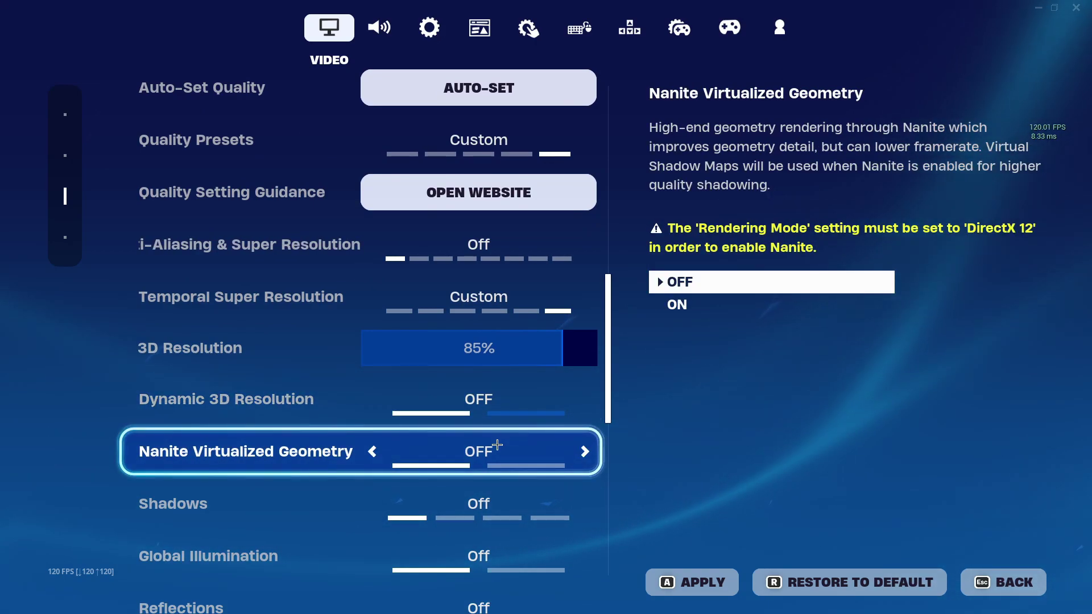
{"action": "scroll", "coordinate": [495, 455], "scroll_direction": "down", "scroll_amount": 4}
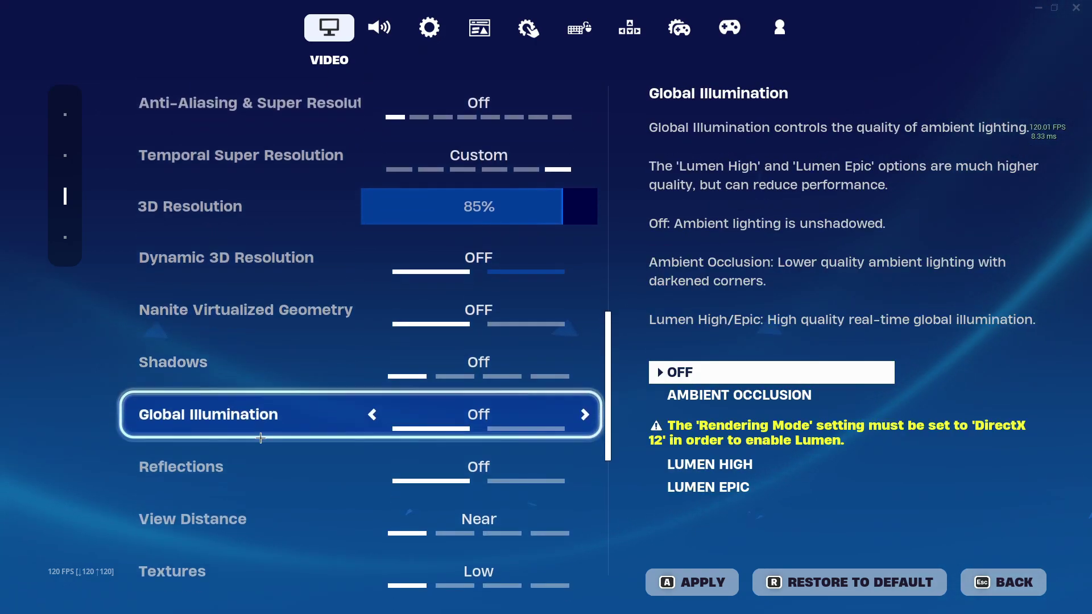
{"action": "scroll", "coordinate": [261, 435], "scroll_direction": "down", "scroll_amount": 2}
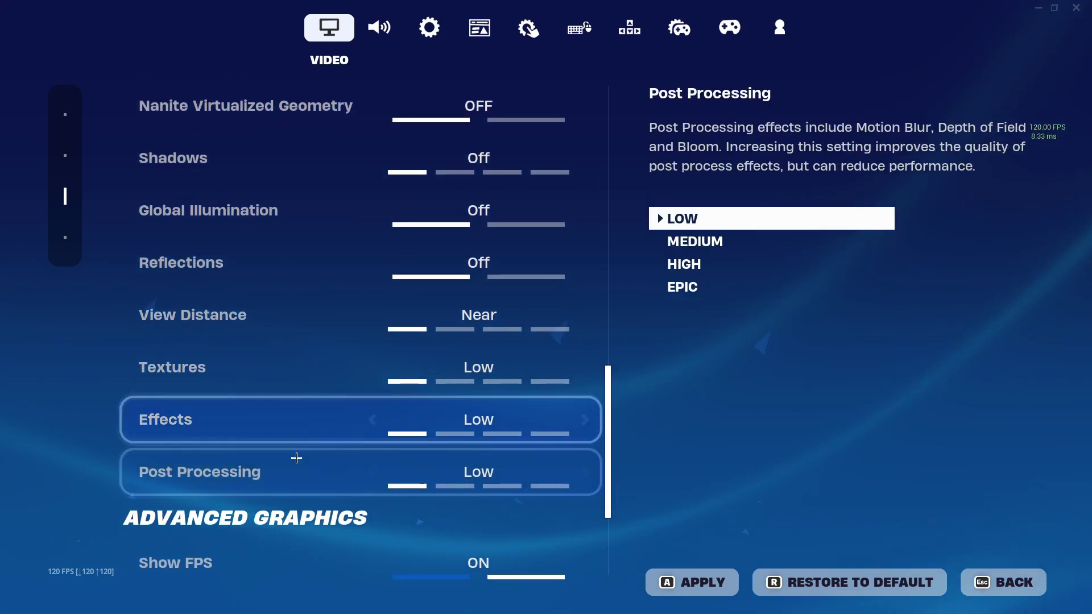
{"action": "scroll", "coordinate": [368, 480], "scroll_direction": "down", "scroll_amount": 2}
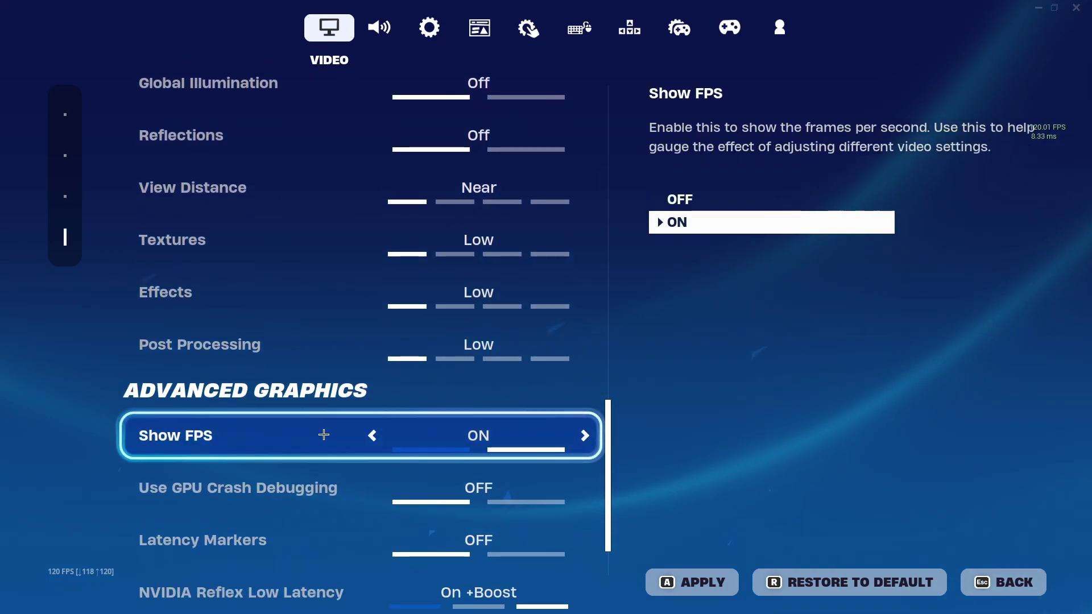
{"action": "scroll", "coordinate": [324, 435], "scroll_direction": "down", "scroll_amount": 1}
{"action": "scroll", "coordinate": [356, 452], "scroll_direction": "down", "scroll_amount": 1}
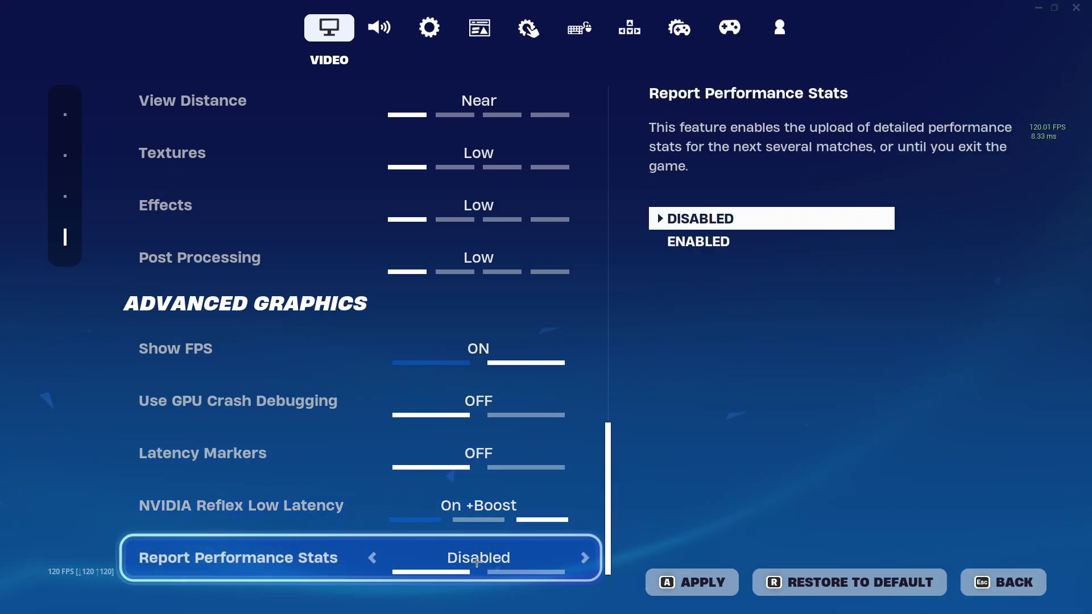
{"action": "scroll", "coordinate": [302, 428], "scroll_direction": "up", "scroll_amount": 4}
{"action": "scroll", "coordinate": [304, 421], "scroll_direction": "up", "scroll_amount": 11}
{"action": "scroll", "coordinate": [316, 411], "scroll_direction": "up", "scroll_amount": 5}
{"action": "left_click", "coordinate": [371, 306]}
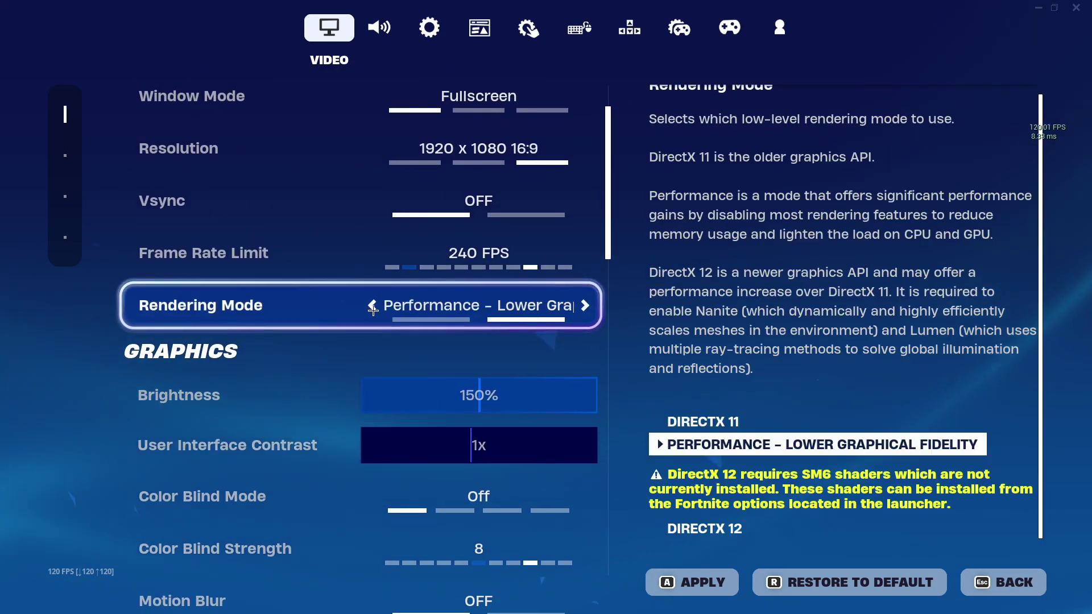
Step: Apply the changed video settings, bringing up the Restart Needed prompt
{"action": "left_click", "coordinate": [713, 586]}
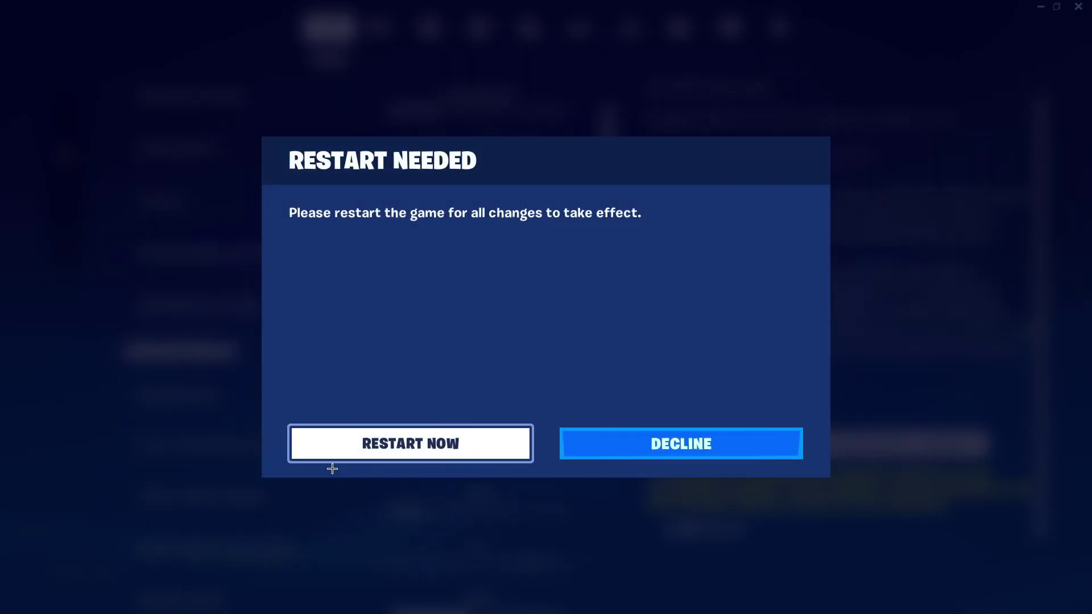